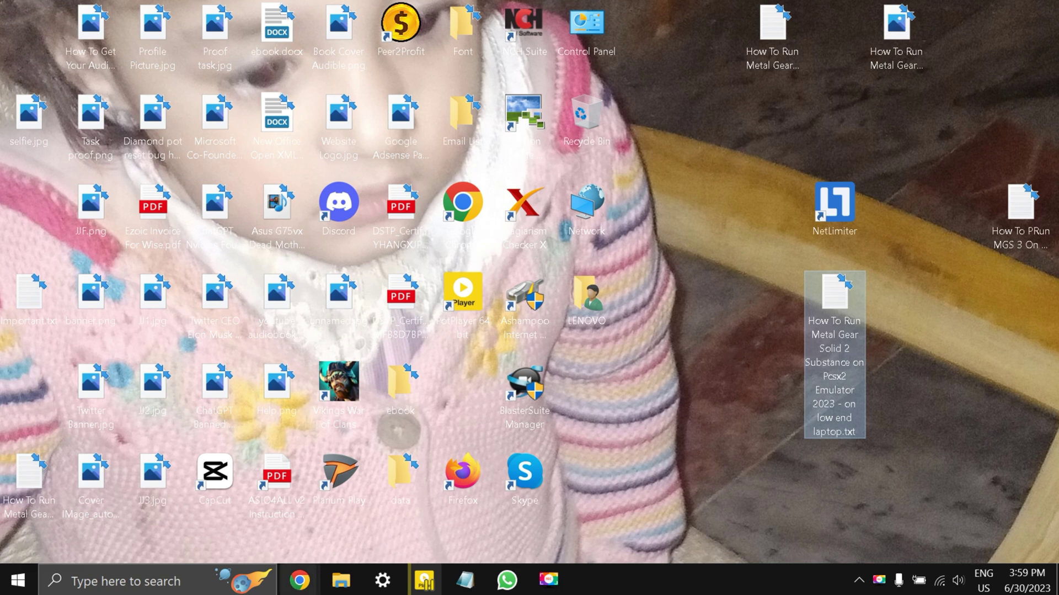
Open the xbox folder on Local Disk (D:) in File Explorer and launch xemu.exe from it
{"action": "left_click", "coordinate": [340, 579]}
{"action": "left_click", "coordinate": [329, 527]}
{"action": "scroll", "coordinate": [51, 386], "scroll_direction": "up", "scroll_amount": 6}
{"action": "scroll", "coordinate": [47, 318], "scroll_direction": "up", "scroll_amount": 3}
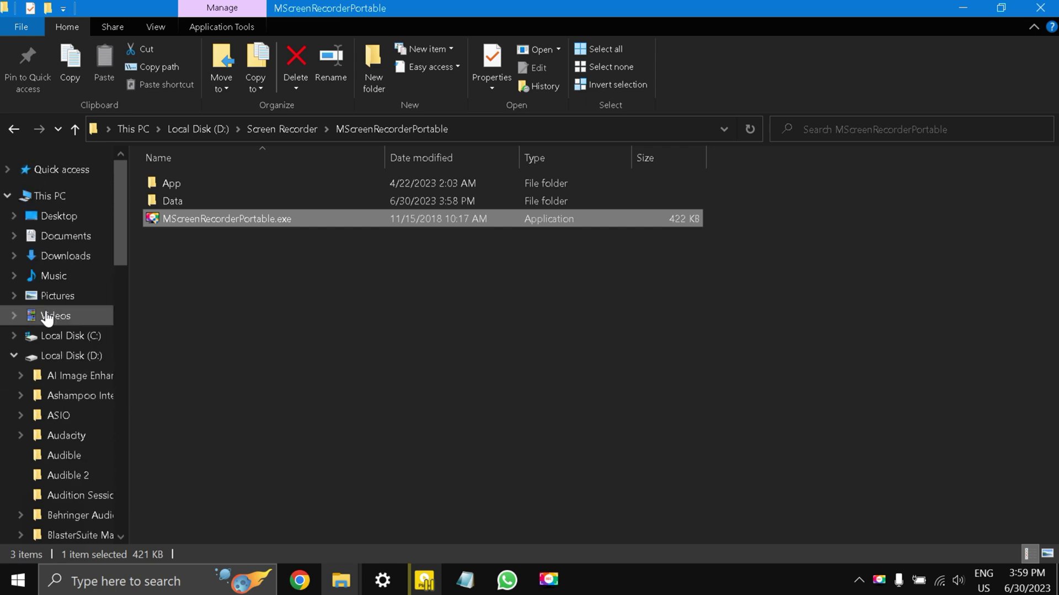
{"action": "left_click", "coordinate": [69, 355]}
{"action": "scroll", "coordinate": [224, 347], "scroll_direction": "down", "scroll_amount": 4}
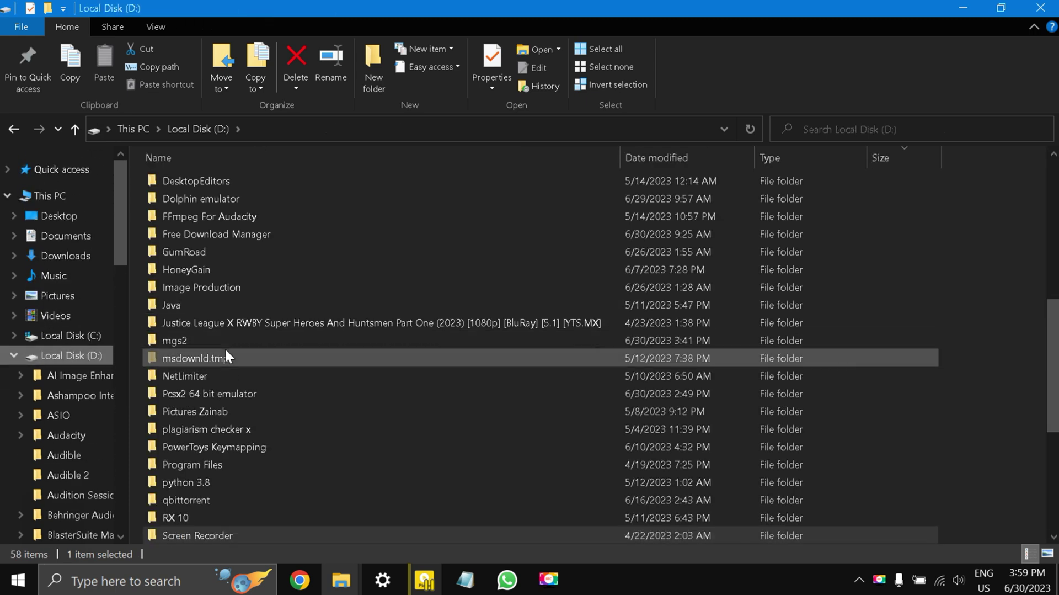
{"action": "scroll", "coordinate": [223, 346], "scroll_direction": "up", "scroll_amount": 1}
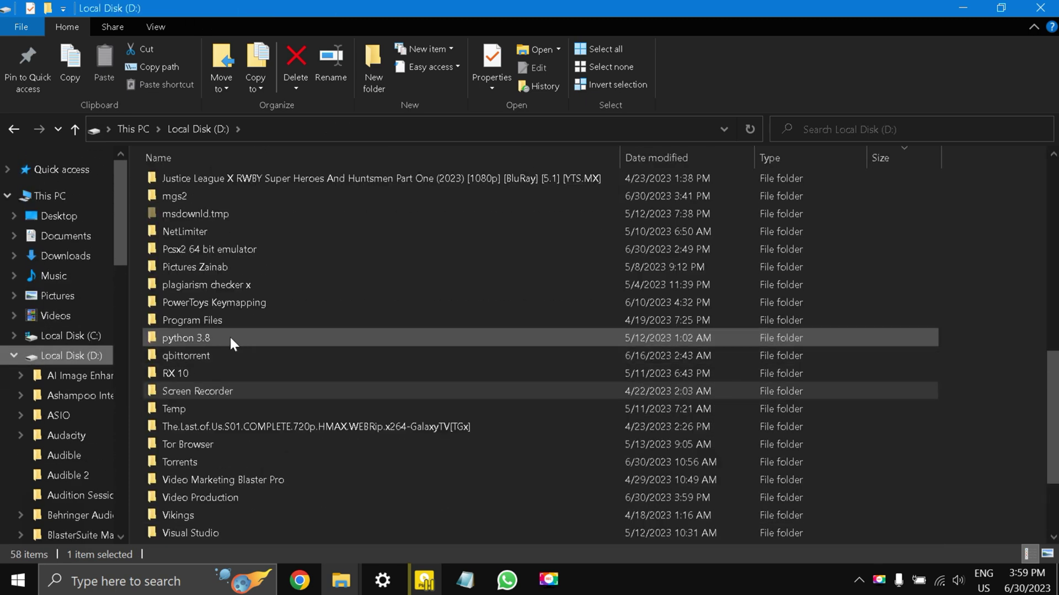
{"action": "scroll", "coordinate": [231, 353], "scroll_direction": "down", "scroll_amount": 2}
{"action": "scroll", "coordinate": [237, 403], "scroll_direction": "down", "scroll_amount": 1}
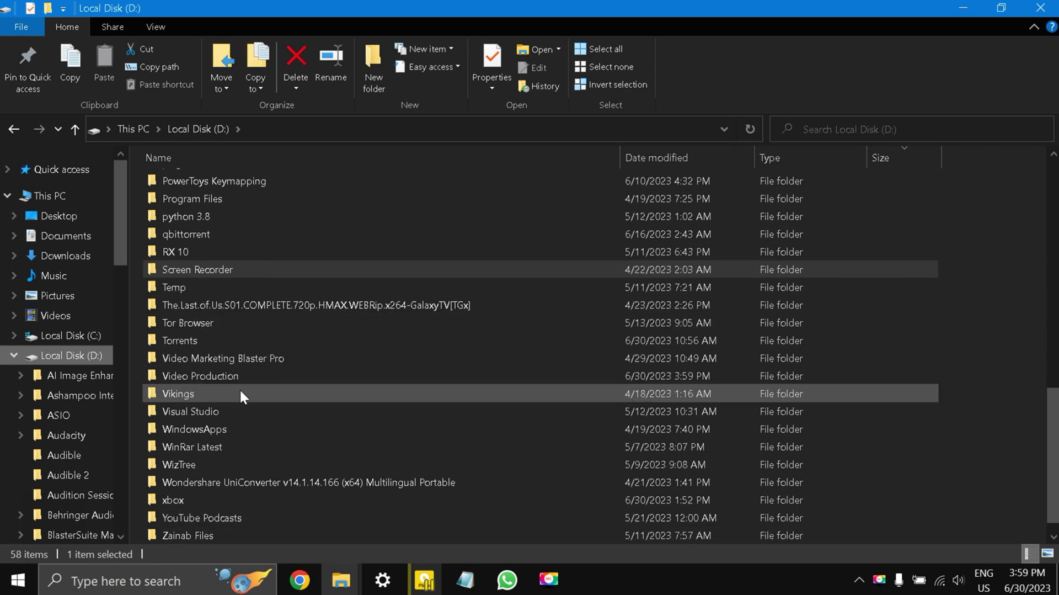
{"action": "double_click", "coordinate": [222, 494]}
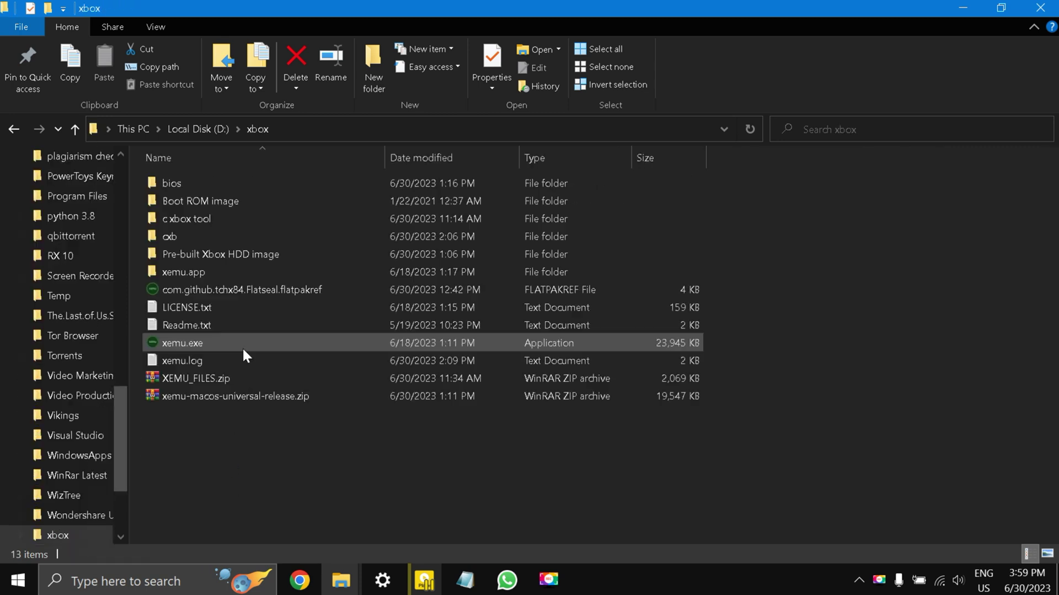
{"action": "double_click", "coordinate": [230, 341]}
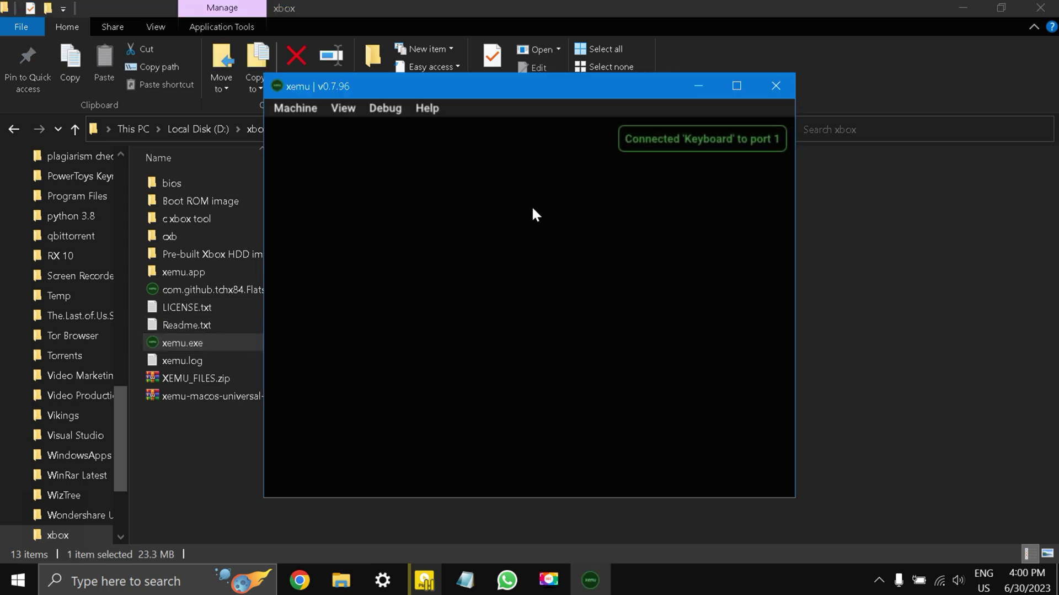
Review the memory, AV pack, boot ROM, BIOS, hard disk and EEPROM entries in xemu's System Configuration, then close it
{"action": "left_click", "coordinate": [294, 109]}
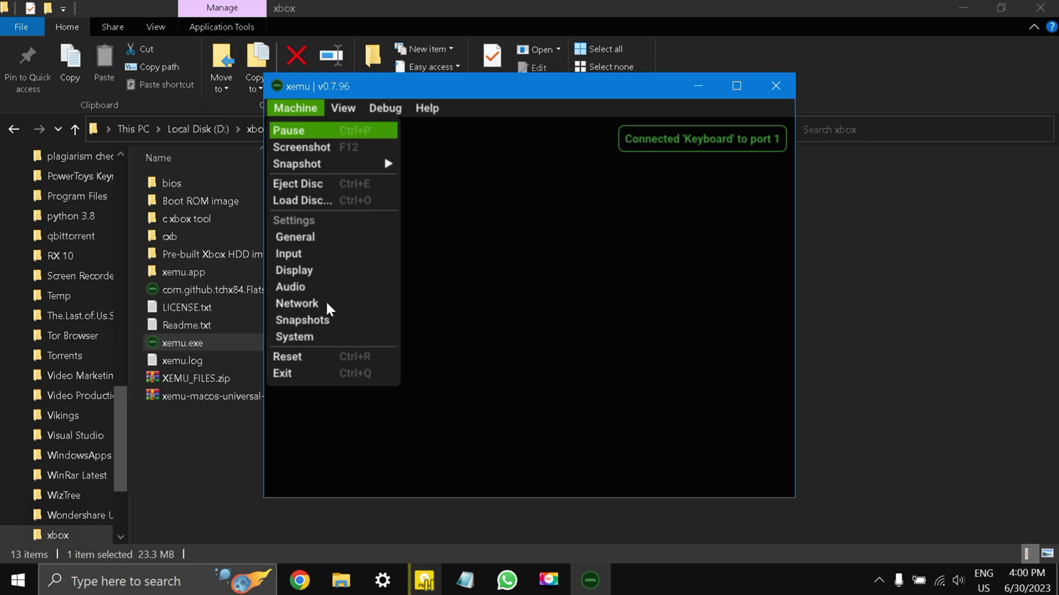
{"action": "left_click", "coordinate": [328, 346]}
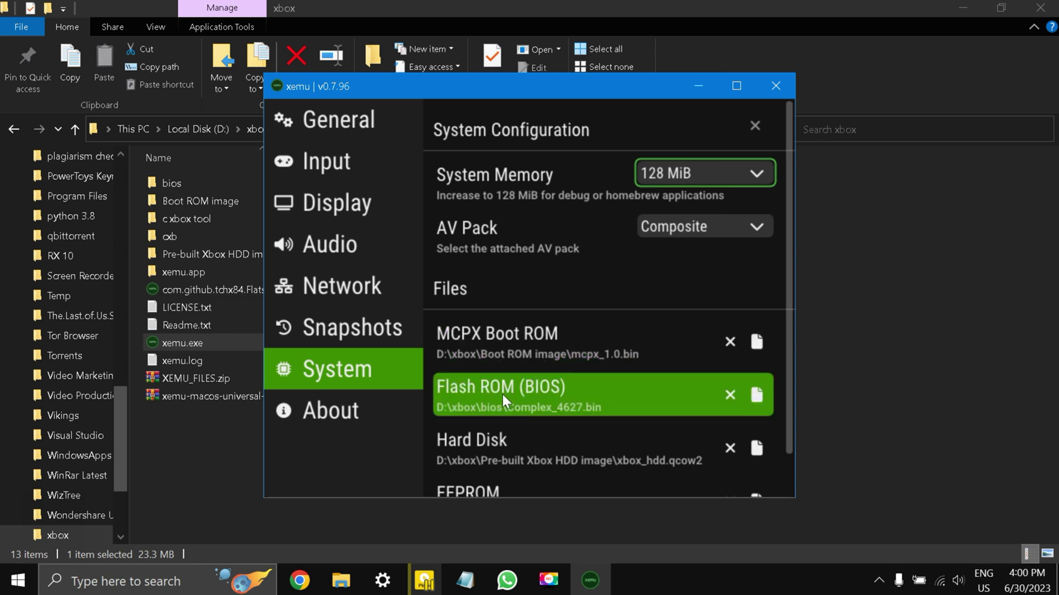
{"action": "scroll", "coordinate": [534, 421], "scroll_direction": "down", "scroll_amount": 1}
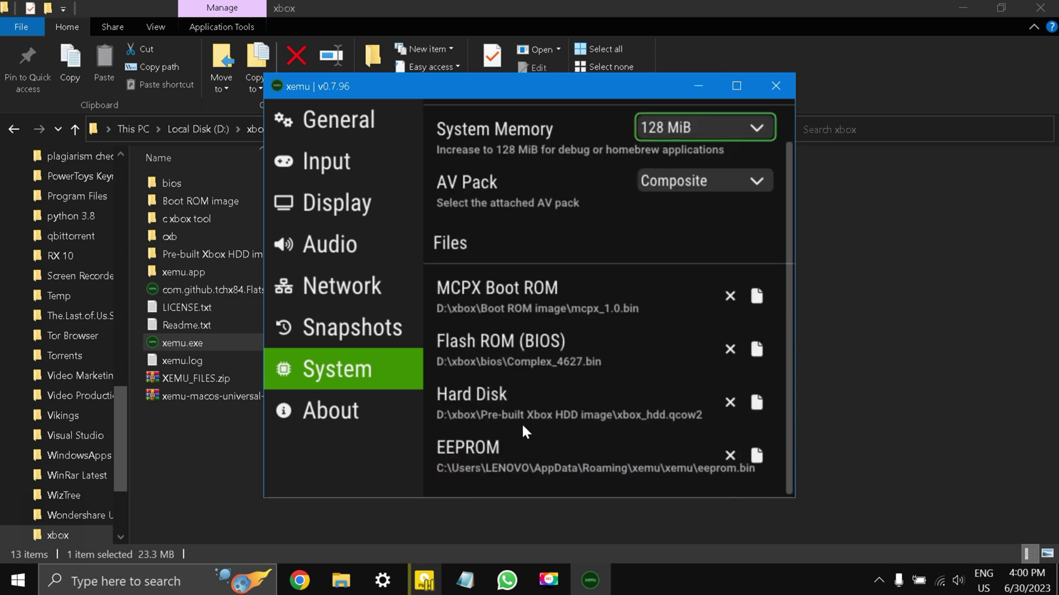
{"action": "scroll", "coordinate": [497, 281], "scroll_direction": "up", "scroll_amount": 1}
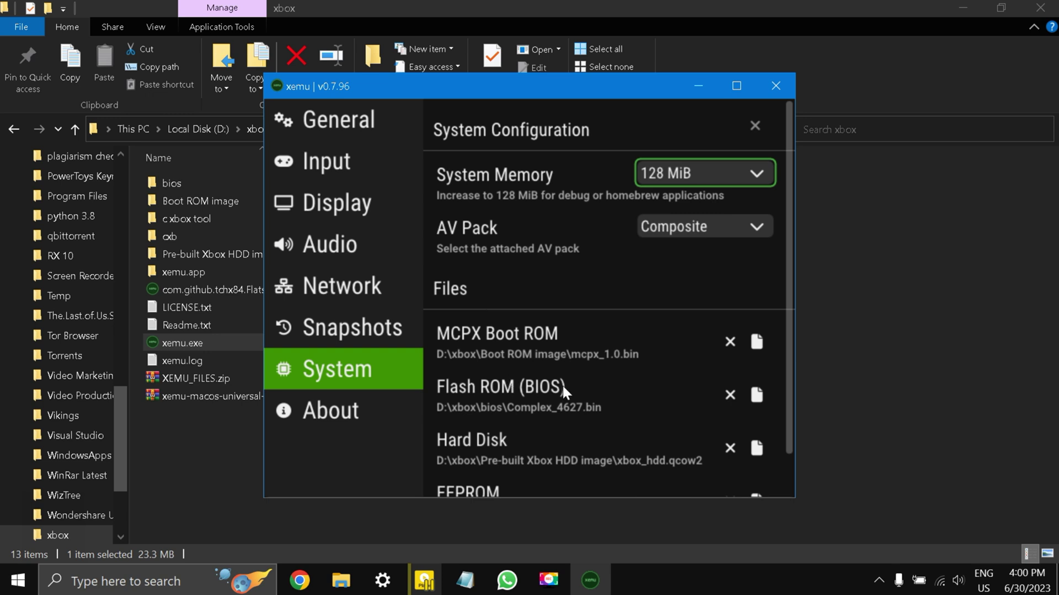
{"action": "scroll", "coordinate": [552, 380], "scroll_direction": "down", "scroll_amount": 1}
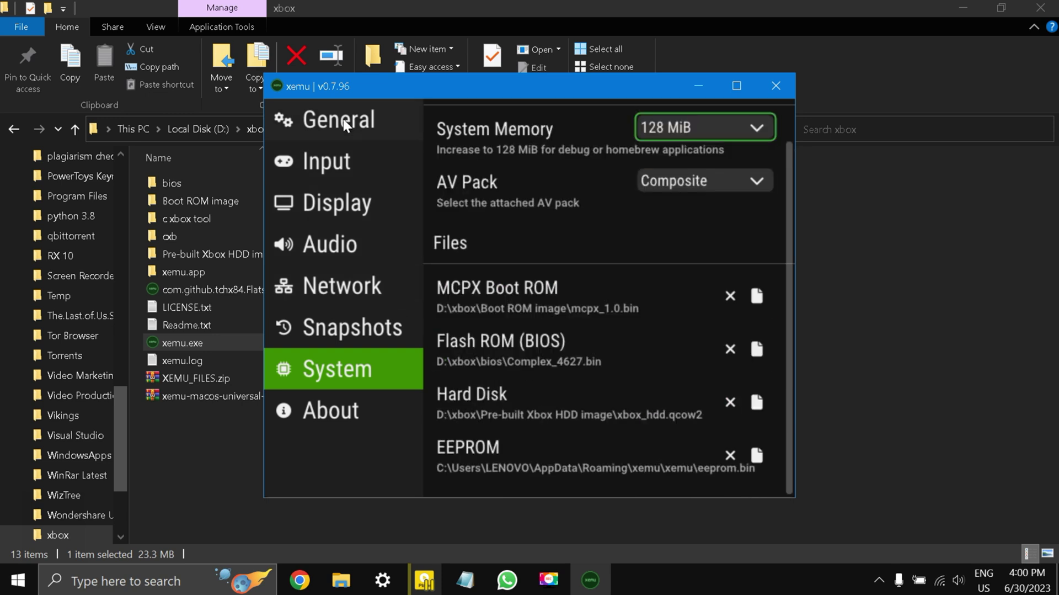
{"action": "scroll", "coordinate": [664, 198], "scroll_direction": "up", "scroll_amount": 1}
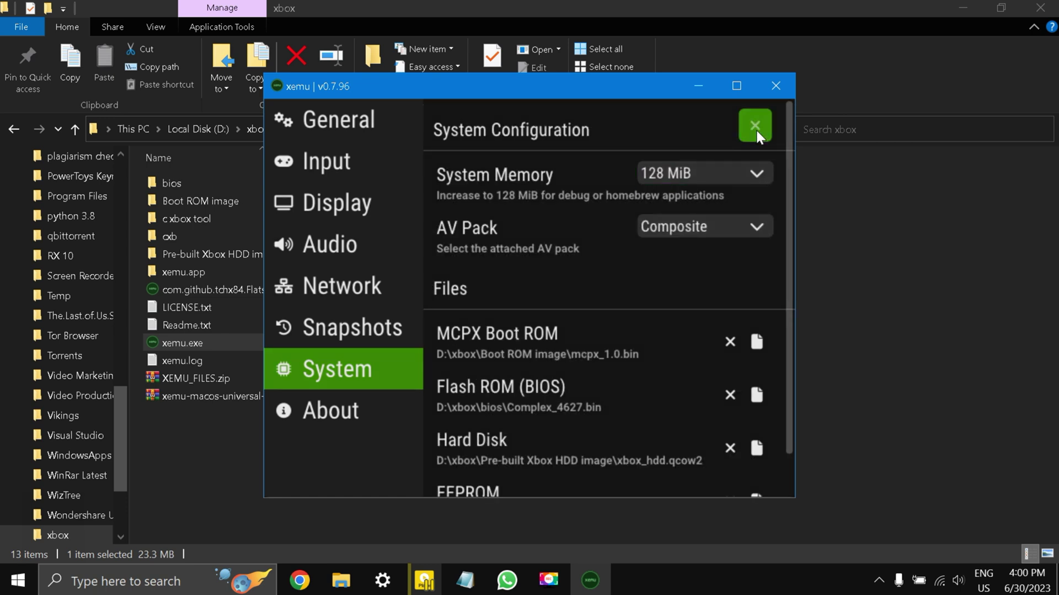
{"action": "left_click", "coordinate": [754, 126]}
Load the disc image "Metal Gear Solid 2 - Substance (USA).xiso.iso" from the mgs2 folder, widening the file name column
{"action": "left_click", "coordinate": [283, 105]}
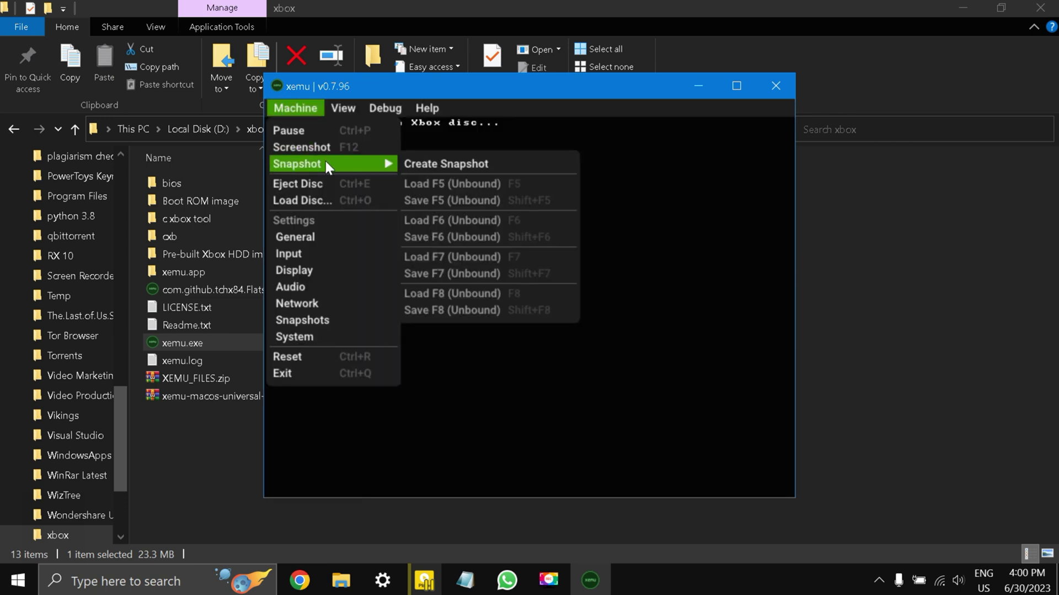
{"action": "left_click", "coordinate": [362, 203]}
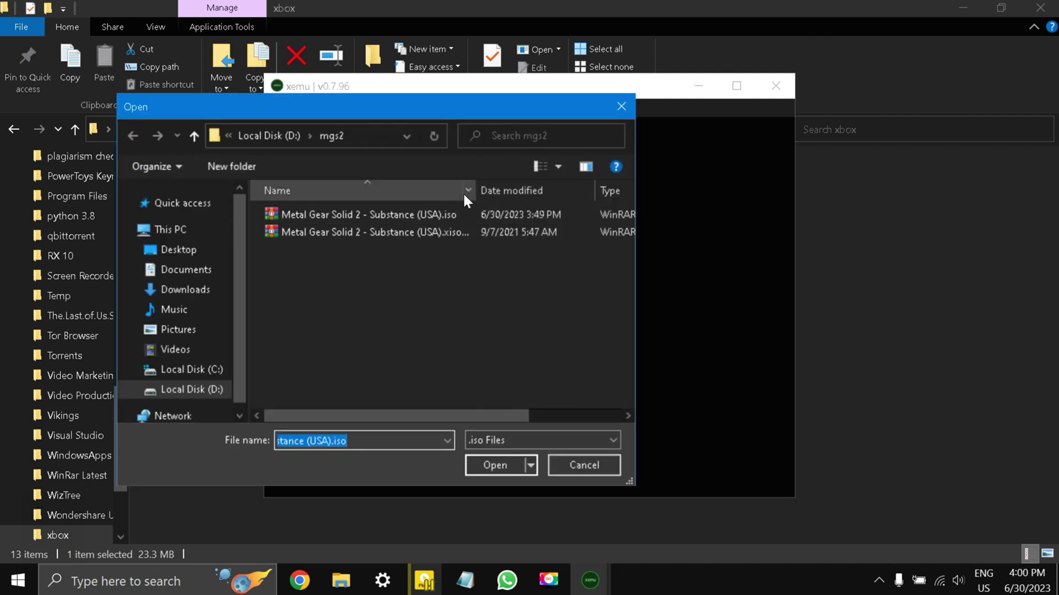
{"action": "left_click_drag", "start_coordinate": [482, 187], "coordinate": [549, 188]}
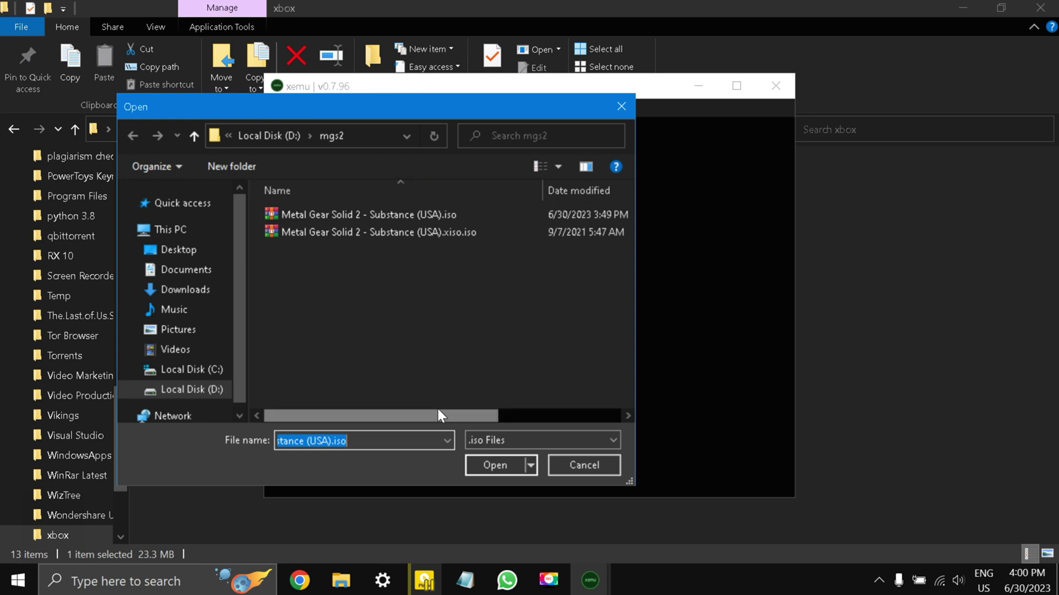
{"action": "double_click", "coordinate": [415, 233]}
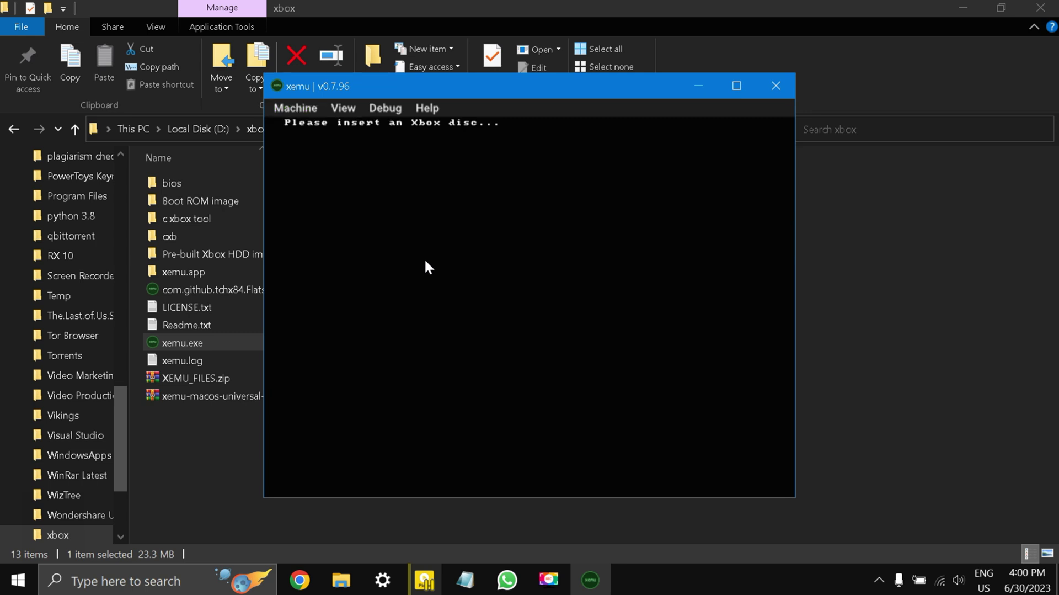
Try loading the Metal Gear Solid 2 .xiso.iso disc image into the emulator again
{"action": "left_click", "coordinate": [273, 109]}
{"action": "mouse_move", "coordinate": [303, 166]}
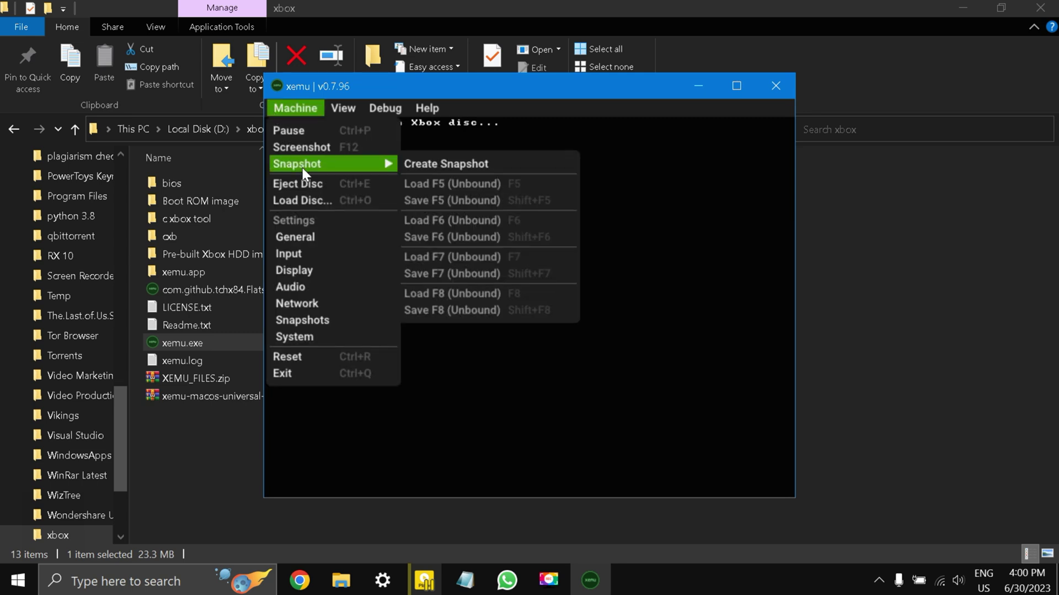
{"action": "left_click", "coordinate": [331, 200]}
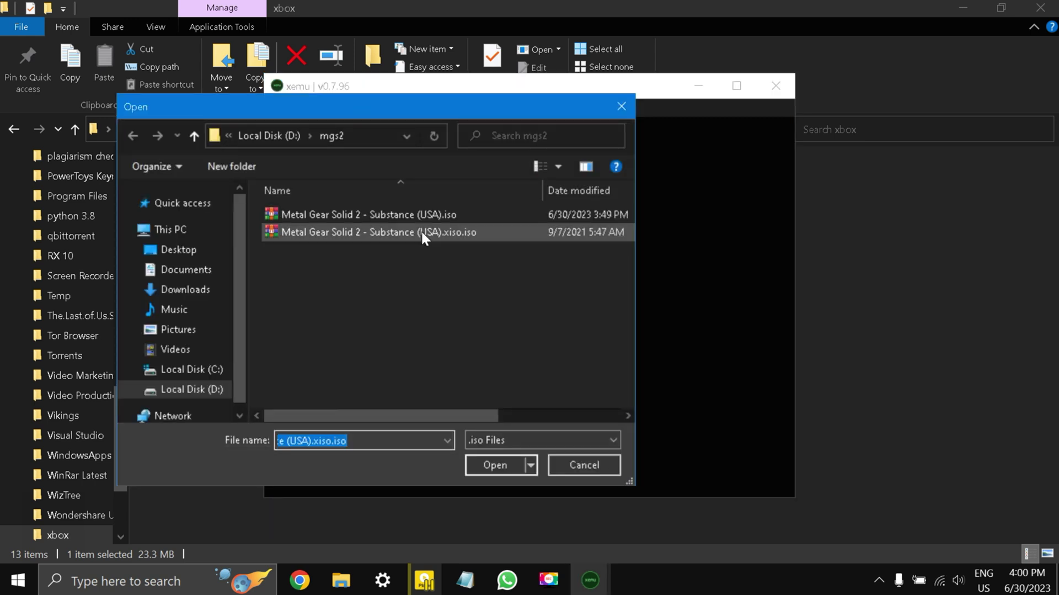
{"action": "double_click", "coordinate": [421, 232]}
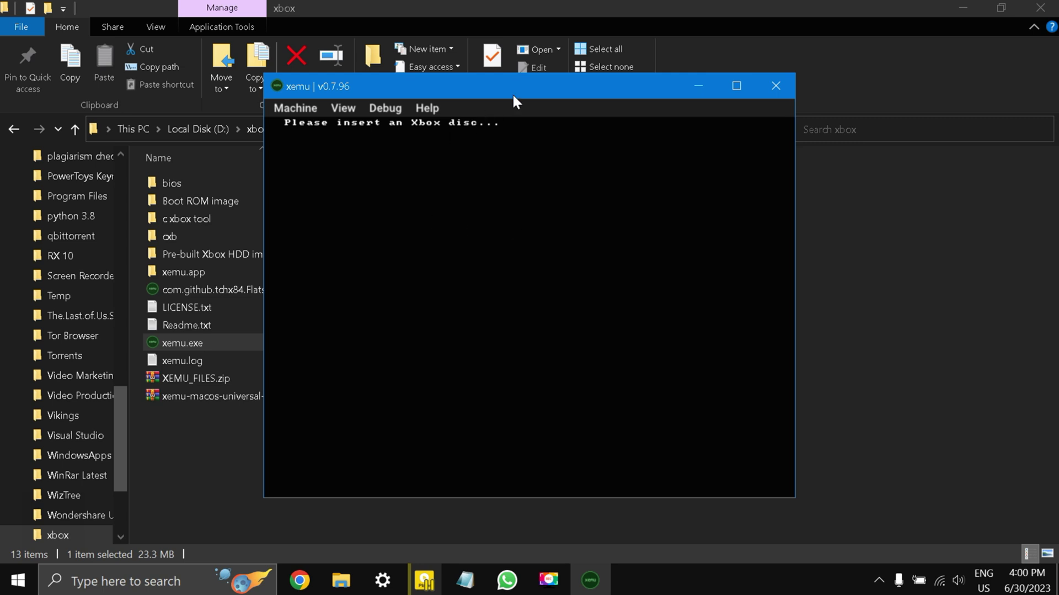
Maximize the emulator window to view its disc screen and then close the emulator
{"action": "left_click", "coordinate": [736, 86]}
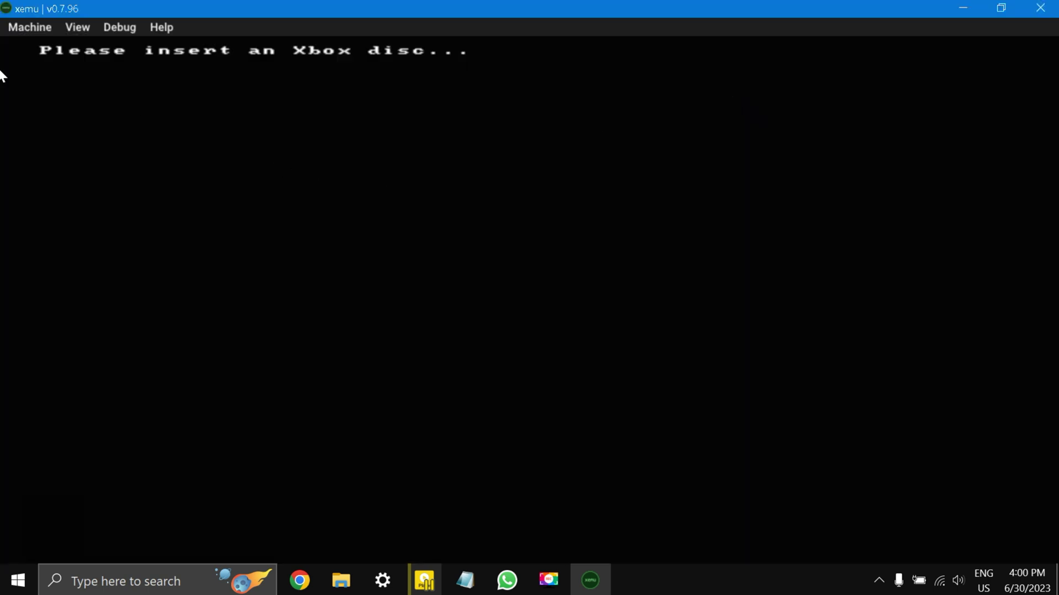
{"action": "left_click", "coordinate": [22, 34]}
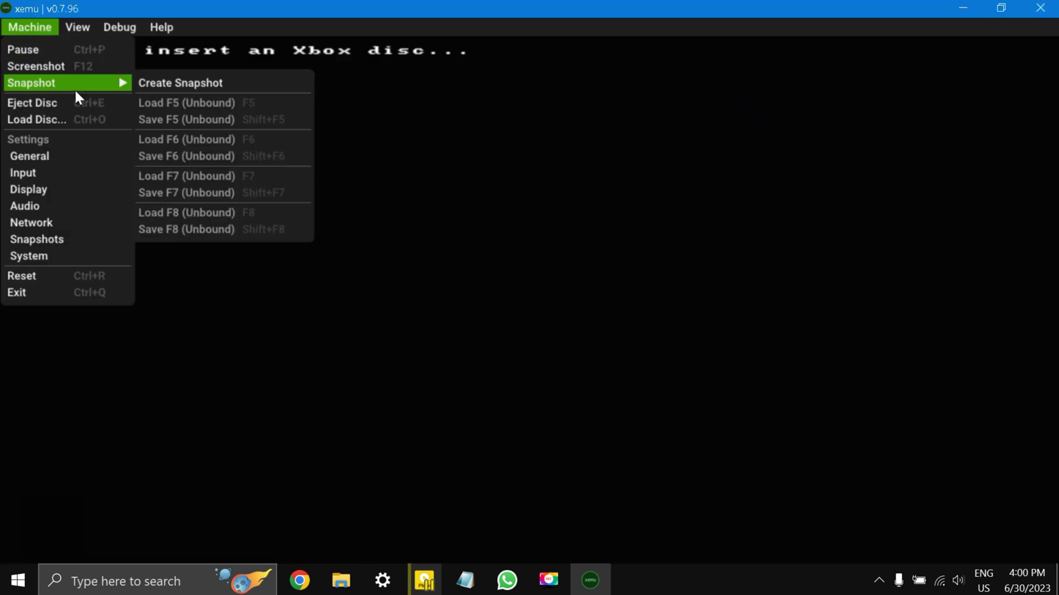
{"action": "left_click", "coordinate": [420, 82]}
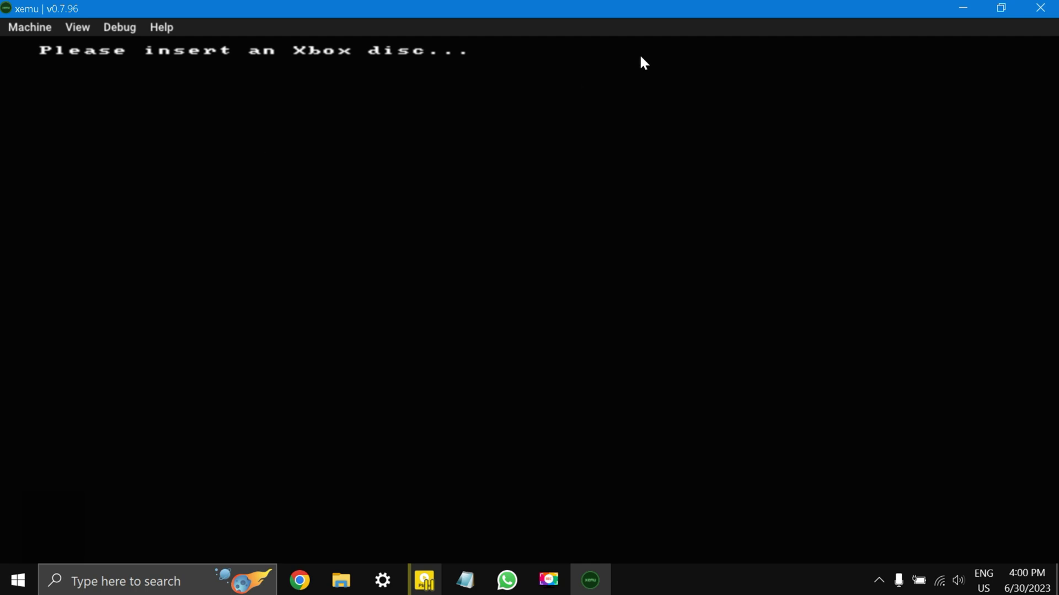
{"action": "left_click", "coordinate": [1038, 15]}
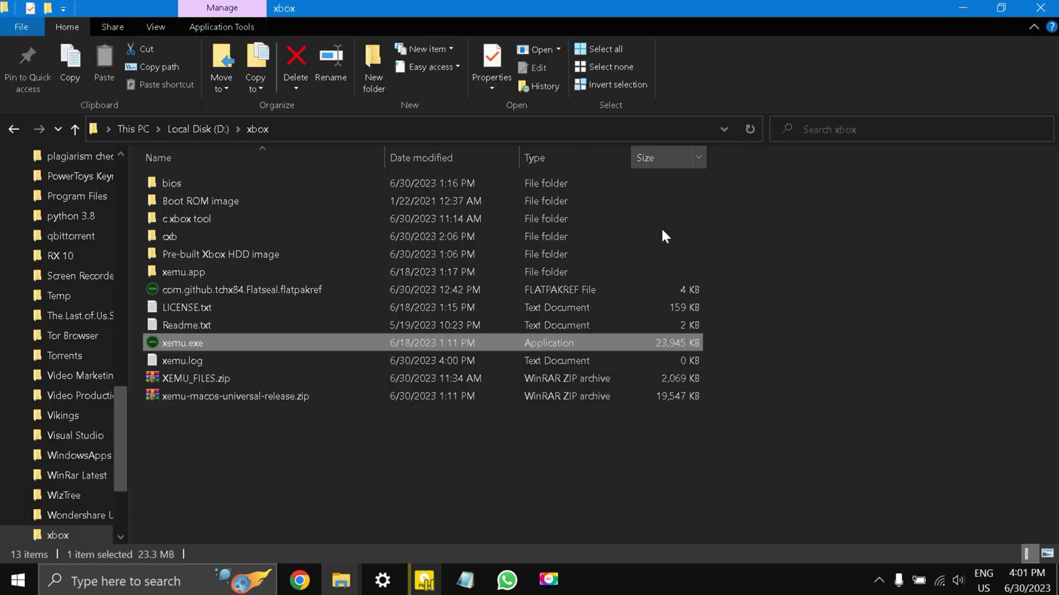
Open the cxb folder inside the xbox folder and launch cxbx.exe
{"action": "left_click", "coordinate": [849, 278]}
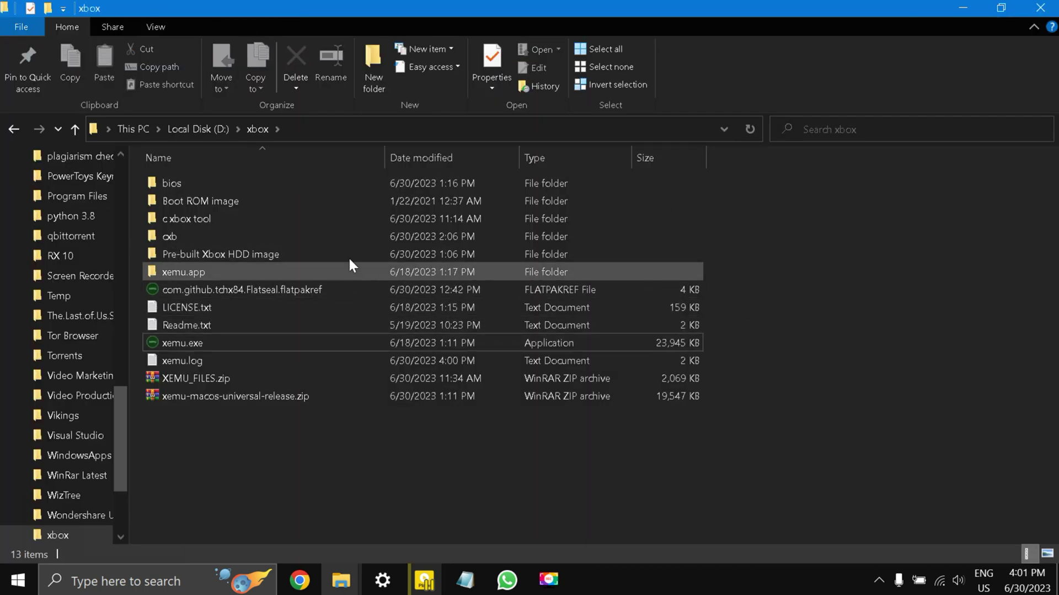
{"action": "double_click", "coordinate": [268, 239]}
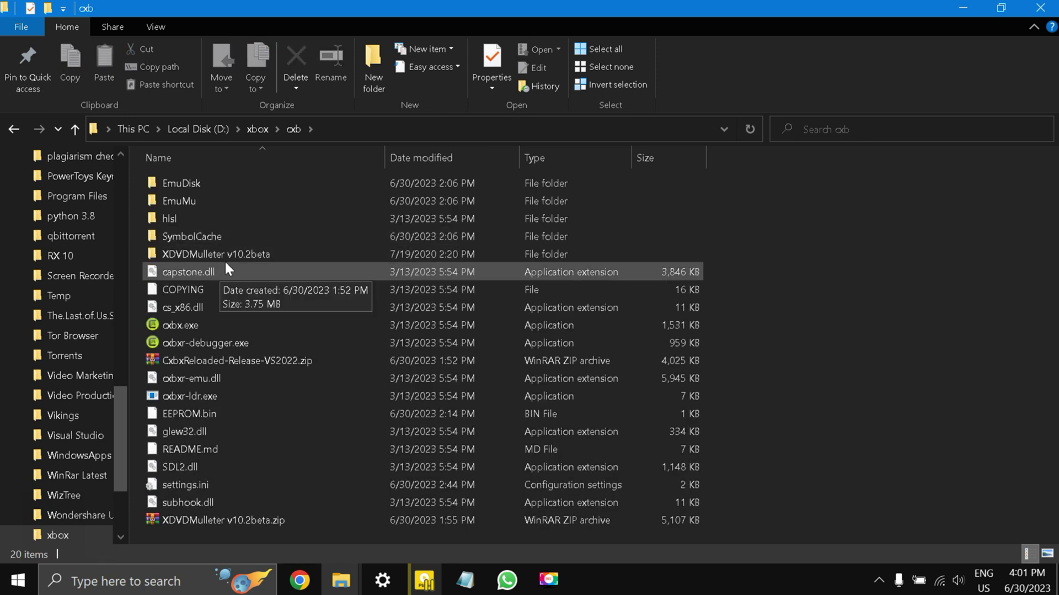
{"action": "double_click", "coordinate": [221, 324]}
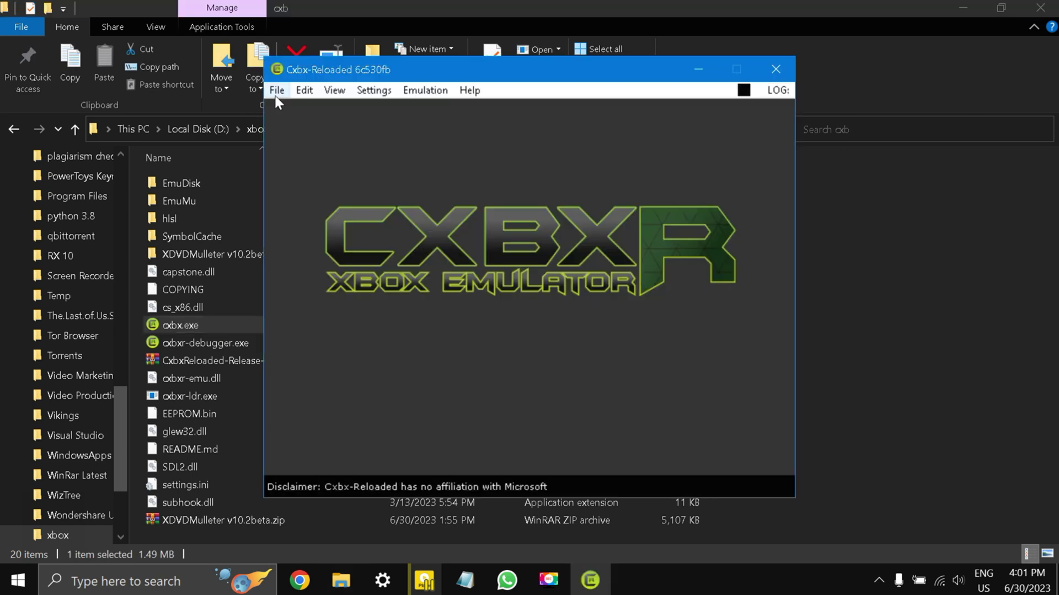
Open the Xbox executable default.xbe from the mgs2 folder in Cxbx-Reloaded
{"action": "left_click", "coordinate": [276, 94]}
{"action": "left_click", "coordinate": [331, 108]}
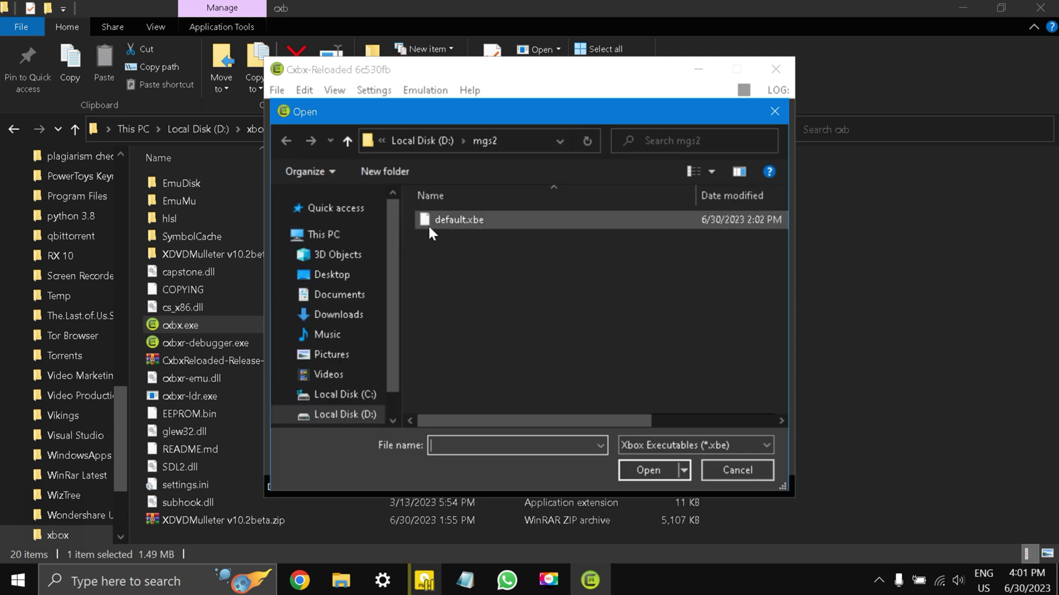
{"action": "double_click", "coordinate": [468, 221]}
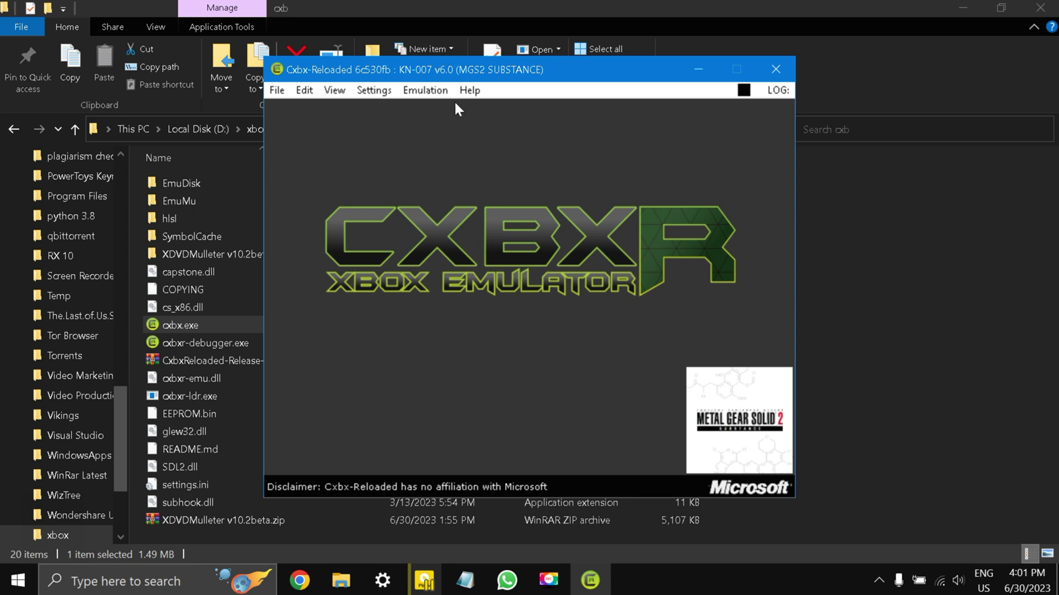
Start emulation of the loaded MGS2 Substance executable and then close Cxbx-Reloaded
{"action": "left_click", "coordinate": [425, 90]}
{"action": "left_click", "coordinate": [452, 106]}
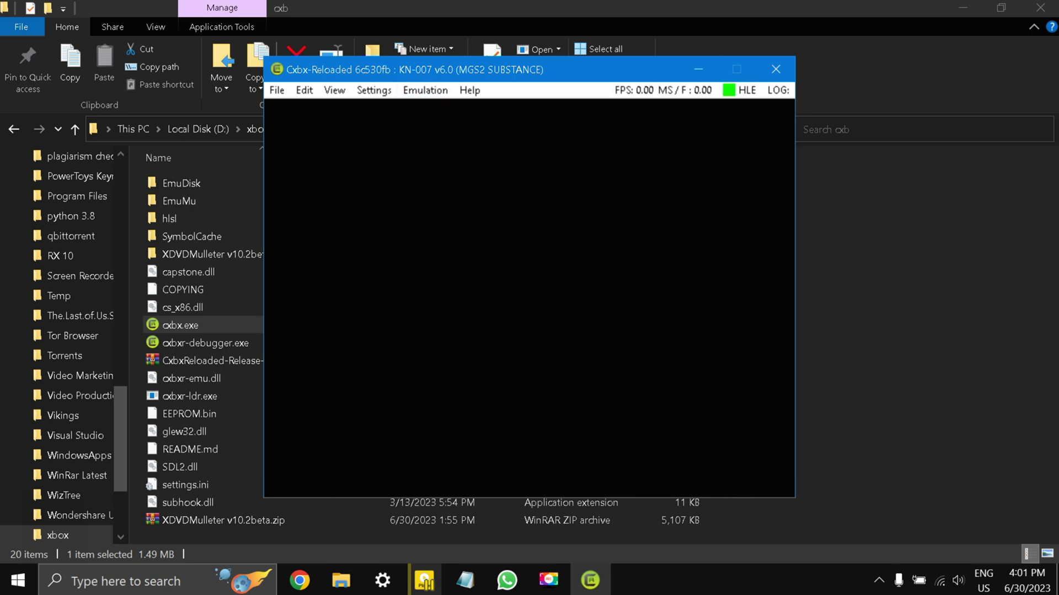
{"action": "left_click", "coordinate": [777, 68]}
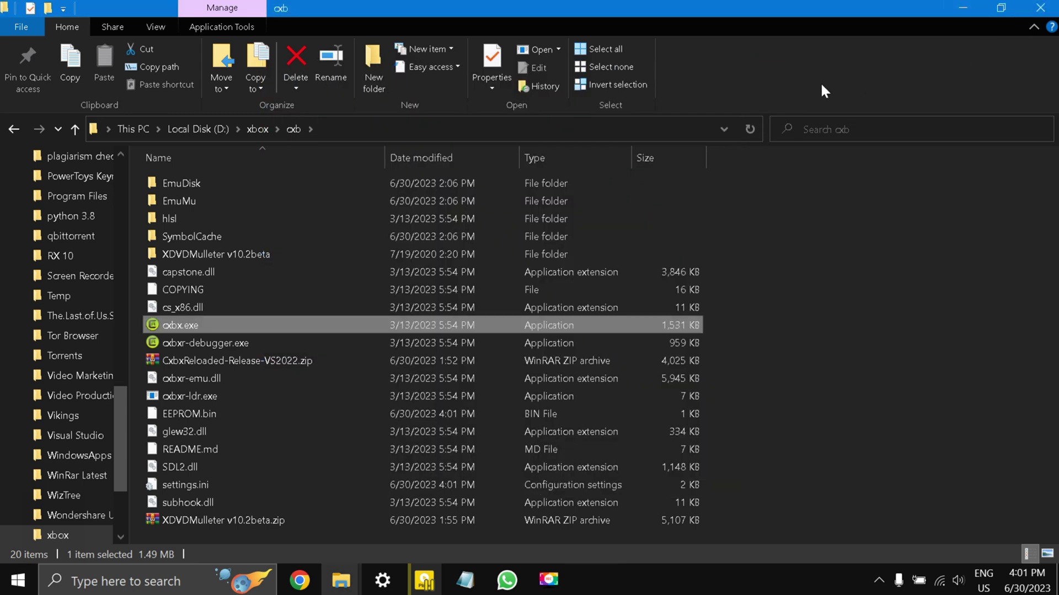
{"action": "left_click", "coordinate": [834, 243]}
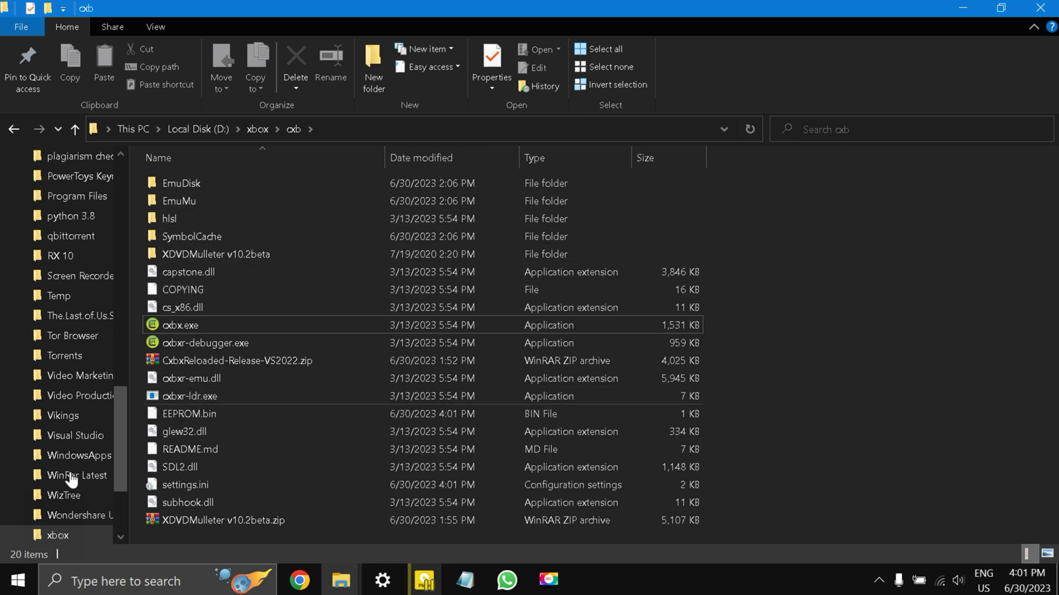
Examine the PC's processor, RAM and system type on the Windows About page, then close Settings
{"action": "right_click", "coordinate": [11, 585]}
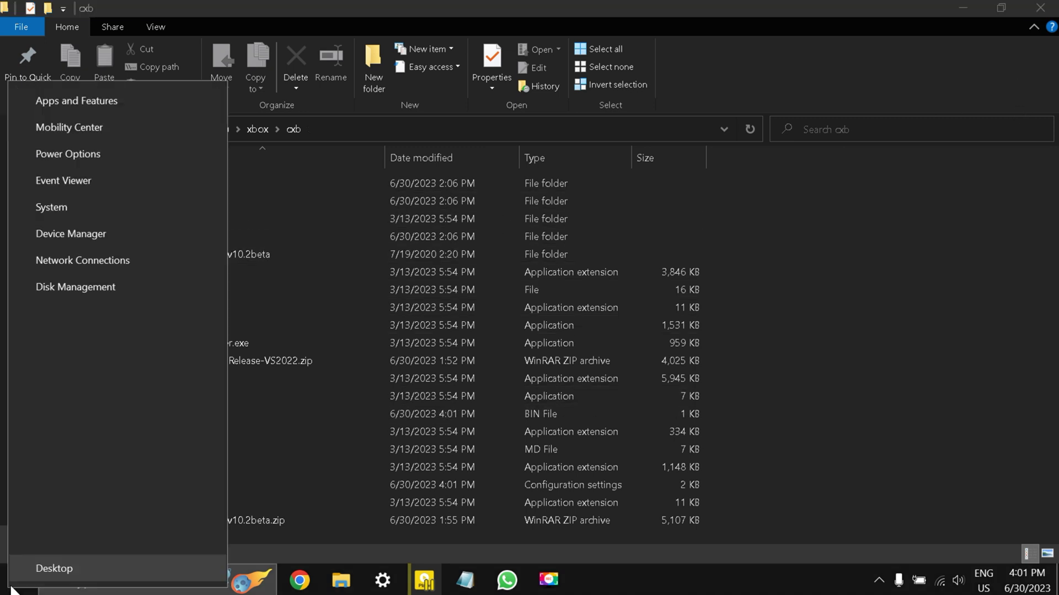
{"action": "left_click", "coordinate": [97, 210]}
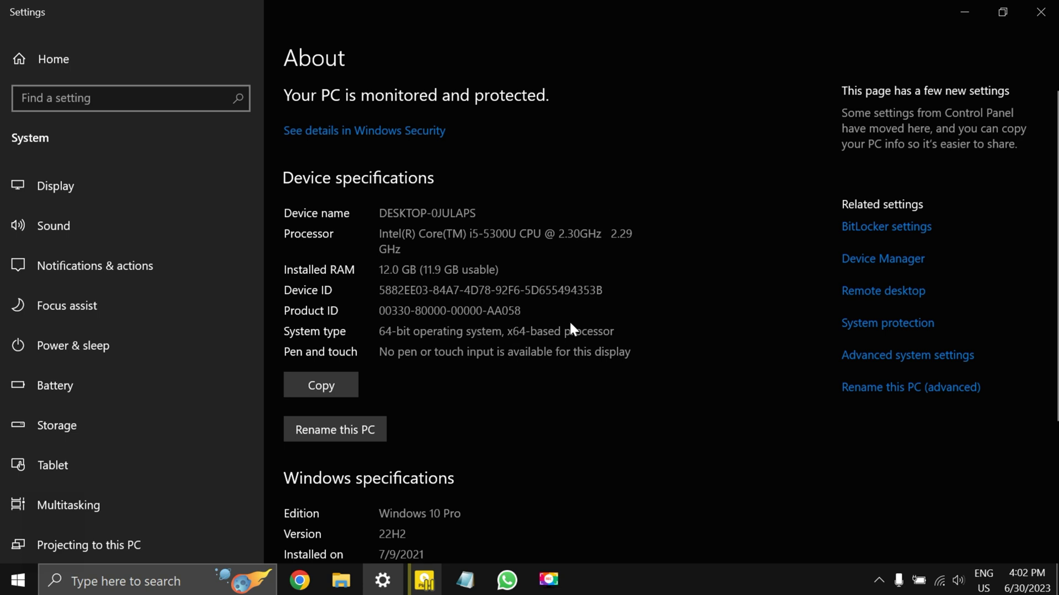
{"action": "left_click", "coordinate": [1040, 12]}
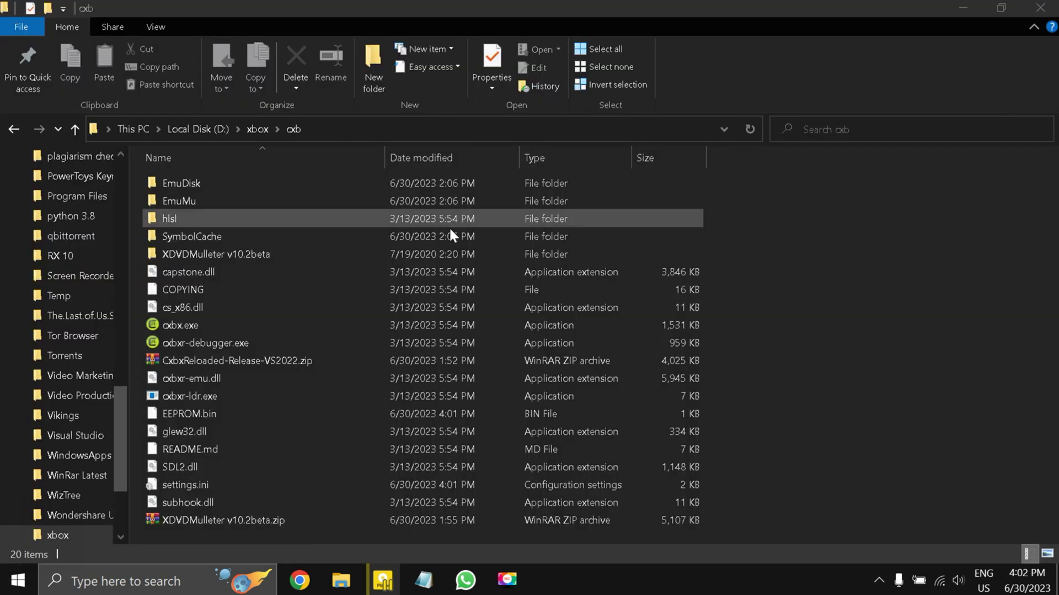
Select the Ultimate Performance plan in Windows Power Options and close the power settings windows
{"action": "right_click", "coordinate": [17, 579]}
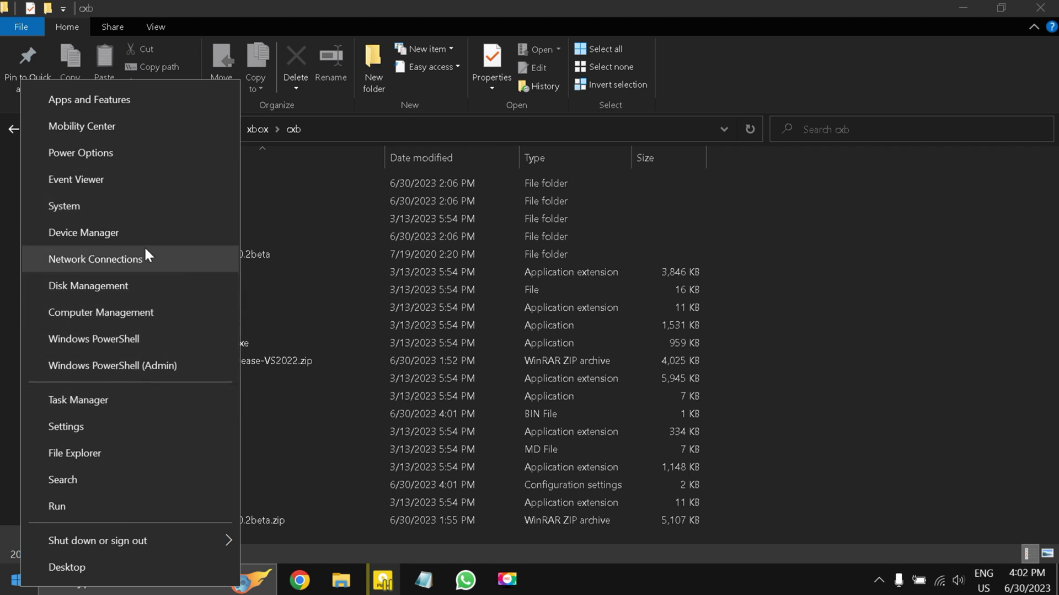
{"action": "left_click", "coordinate": [145, 153]}
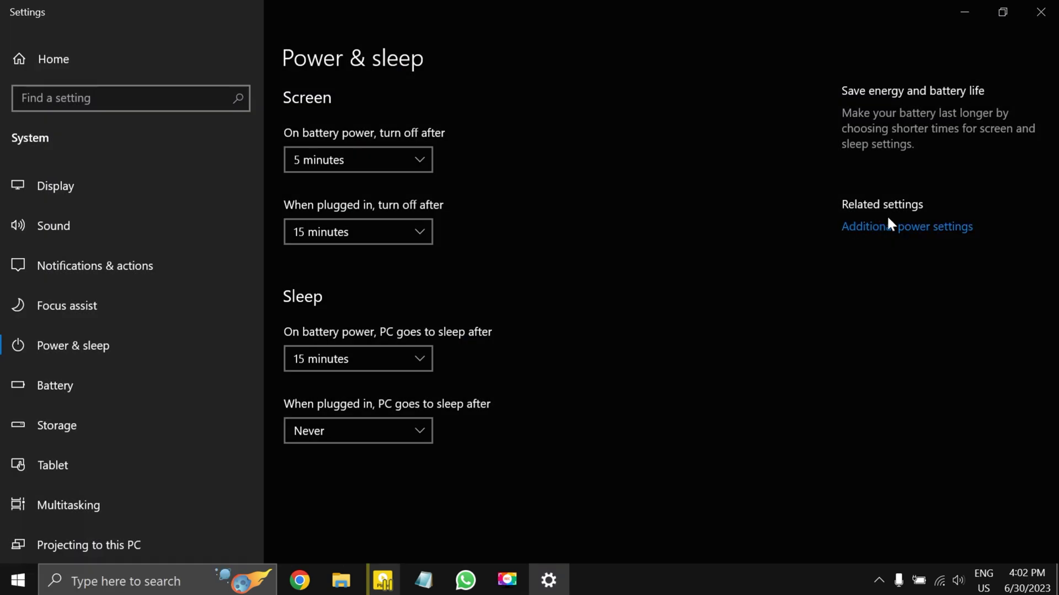
{"action": "left_click", "coordinate": [875, 228]}
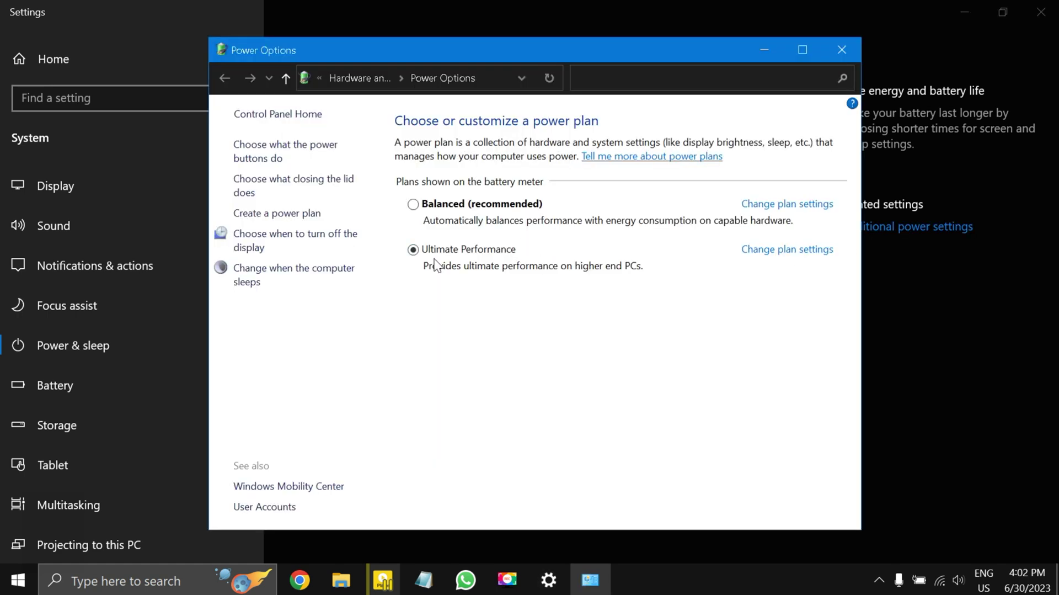
{"action": "left_click", "coordinate": [442, 250]}
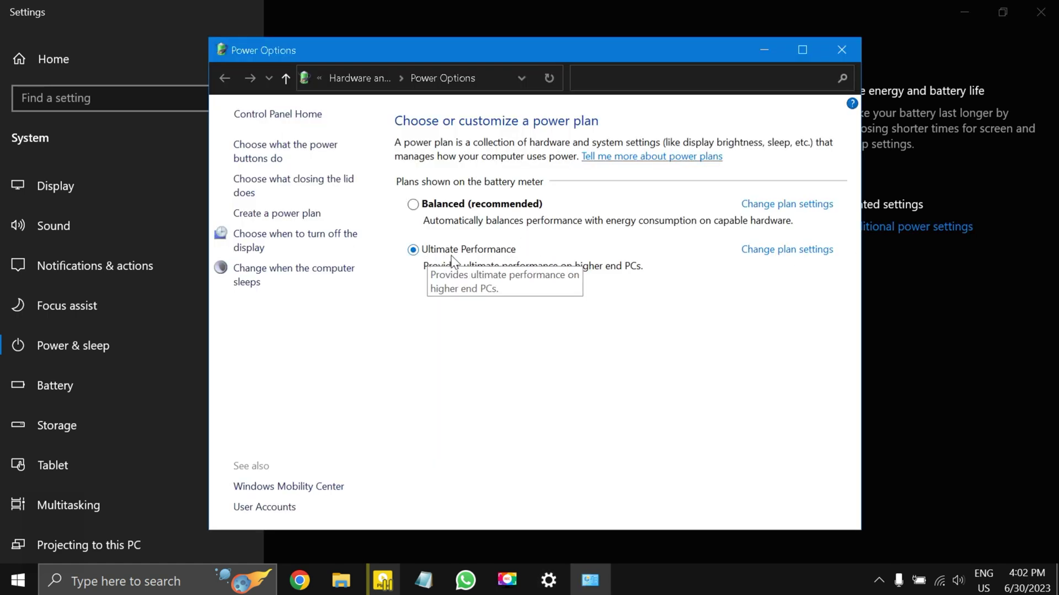
{"action": "left_click", "coordinate": [848, 52]}
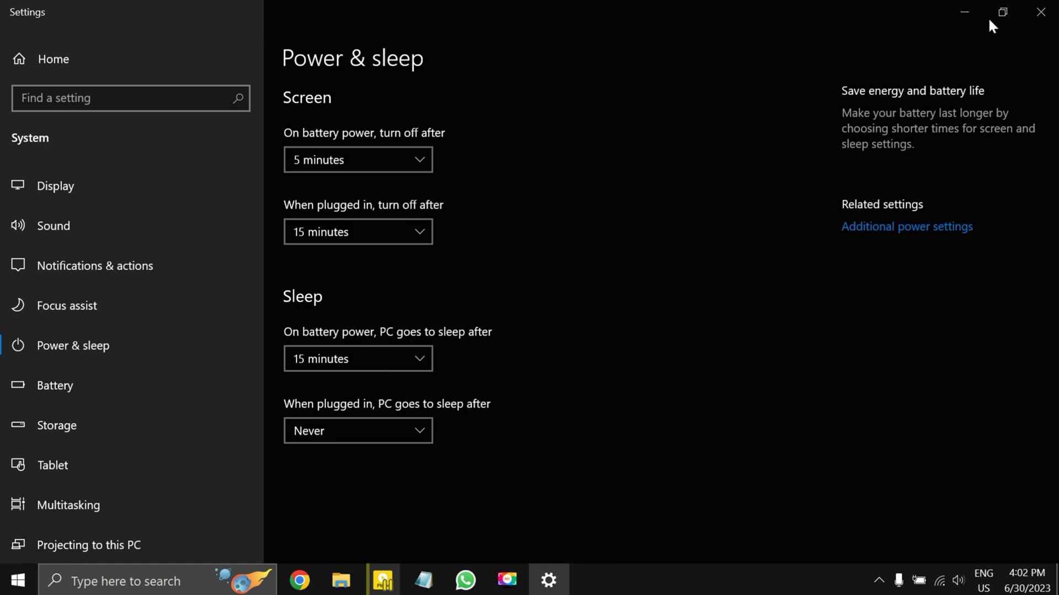
{"action": "left_click", "coordinate": [1041, 11]}
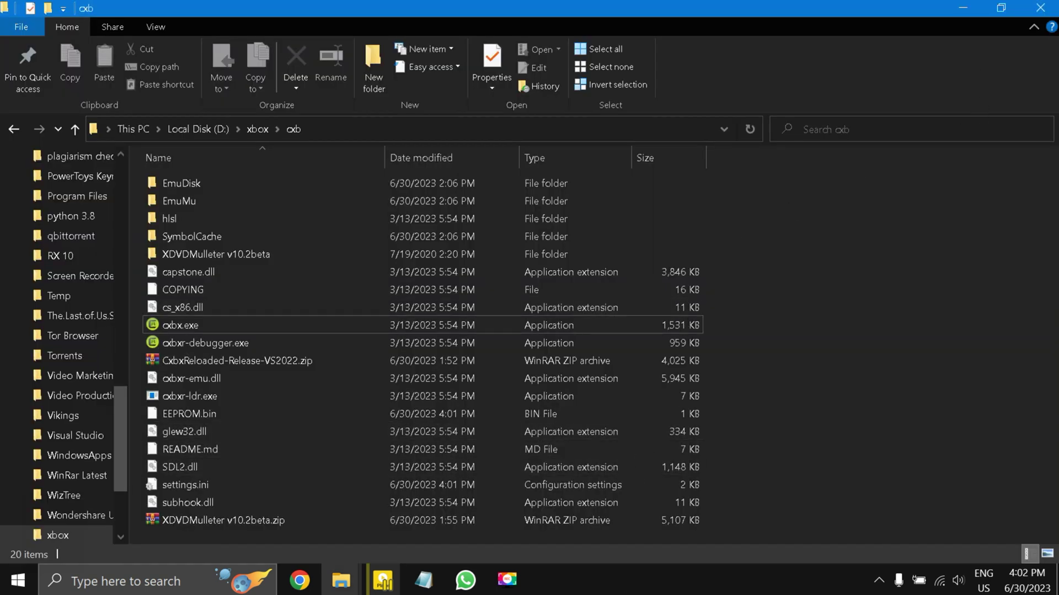
Examine the running apps and background processes in Task Manager, then close it
{"action": "right_click", "coordinate": [620, 584]}
{"action": "left_click", "coordinate": [675, 505]}
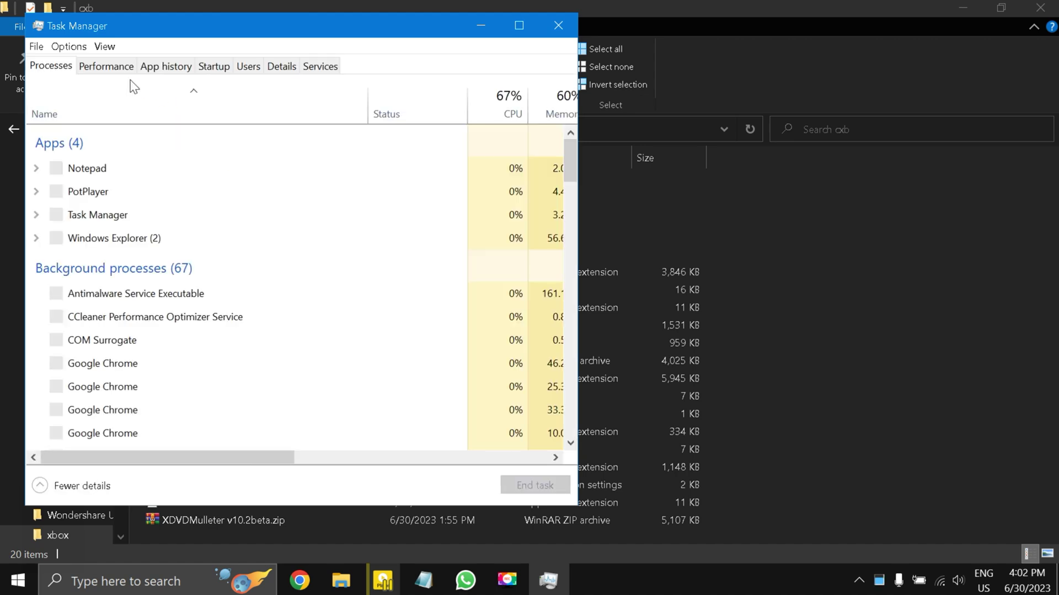
{"action": "left_click", "coordinate": [291, 584]}
{"action": "scroll", "coordinate": [120, 296], "scroll_direction": "down", "scroll_amount": 5}
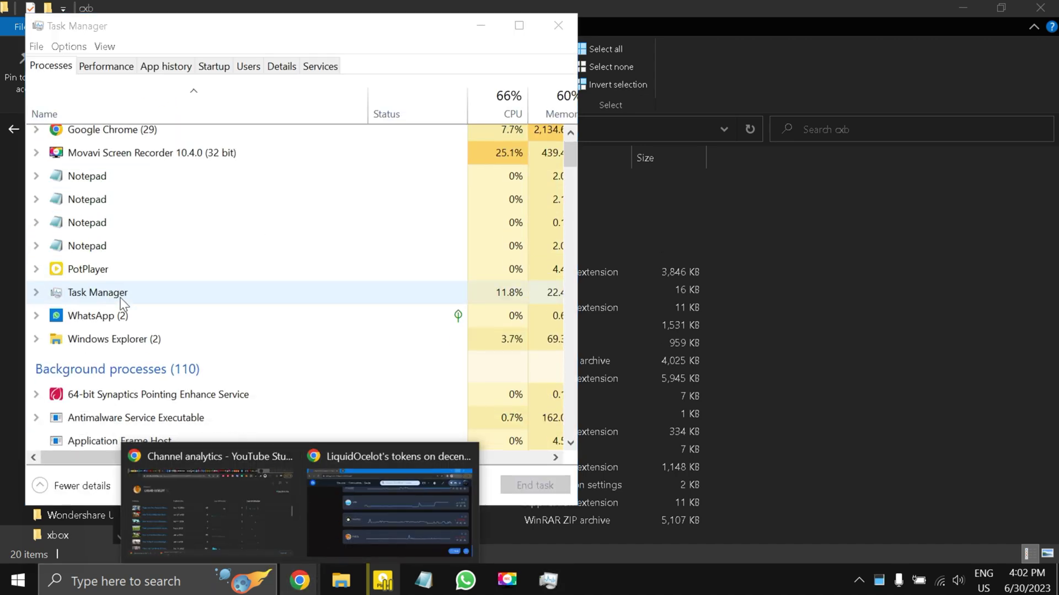
{"action": "scroll", "coordinate": [122, 303], "scroll_direction": "down", "scroll_amount": 1}
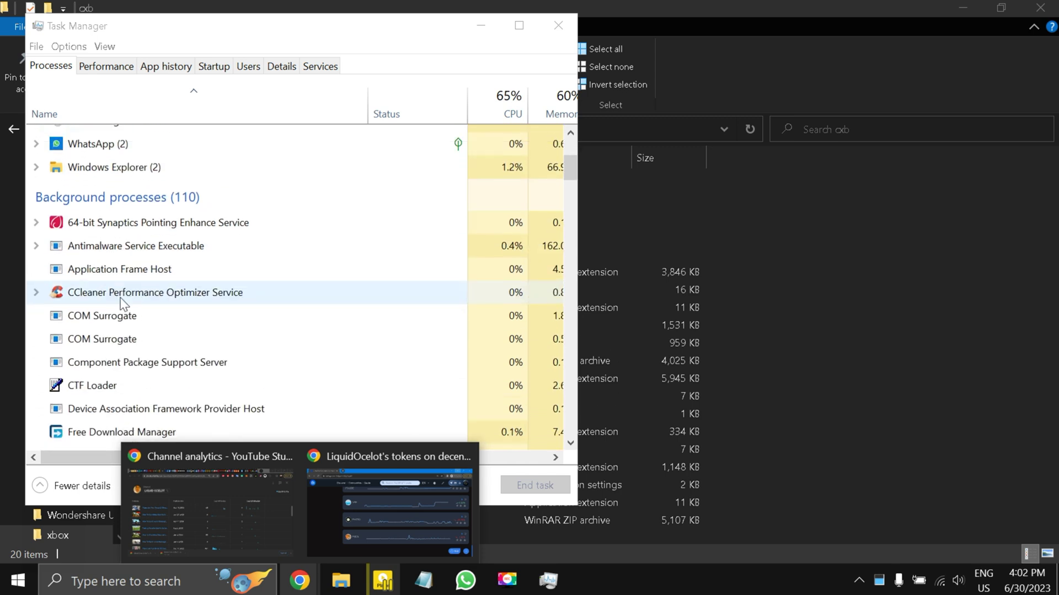
{"action": "scroll", "coordinate": [121, 302], "scroll_direction": "down", "scroll_amount": 3}
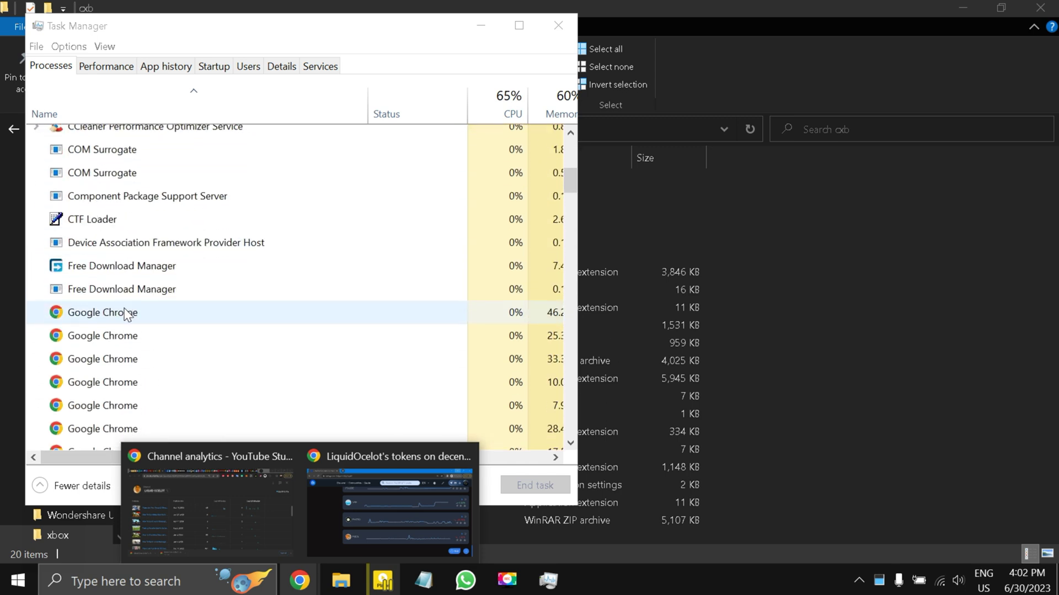
{"action": "scroll", "coordinate": [121, 308], "scroll_direction": "down", "scroll_amount": 3}
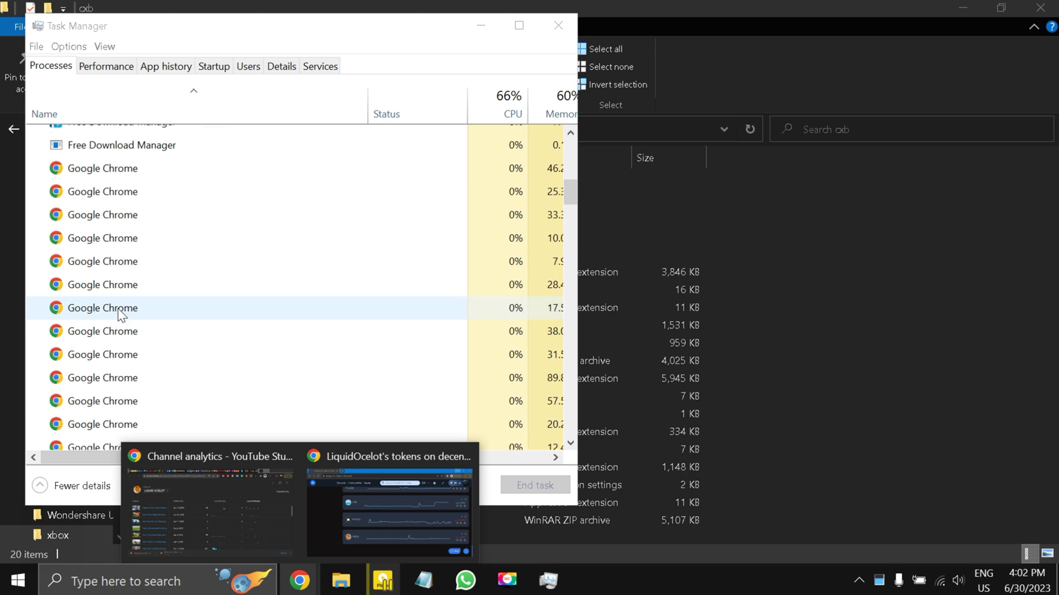
{"action": "left_click", "coordinate": [571, 199]}
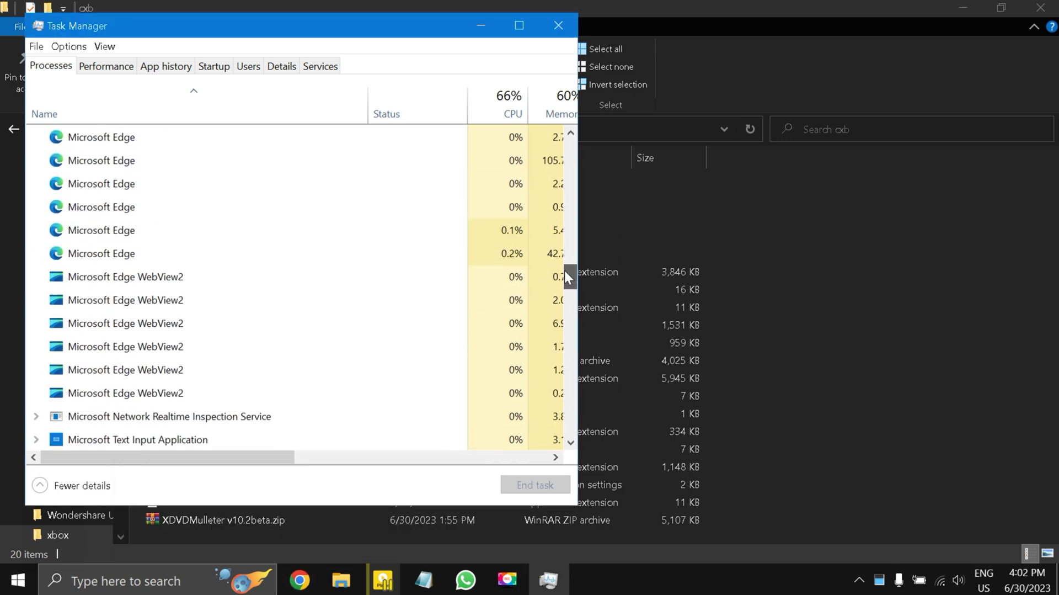
{"action": "left_click_drag", "start_coordinate": [566, 270], "coordinate": [578, 294]}
{"action": "scroll", "coordinate": [270, 299], "scroll_direction": "down", "scroll_amount": 1}
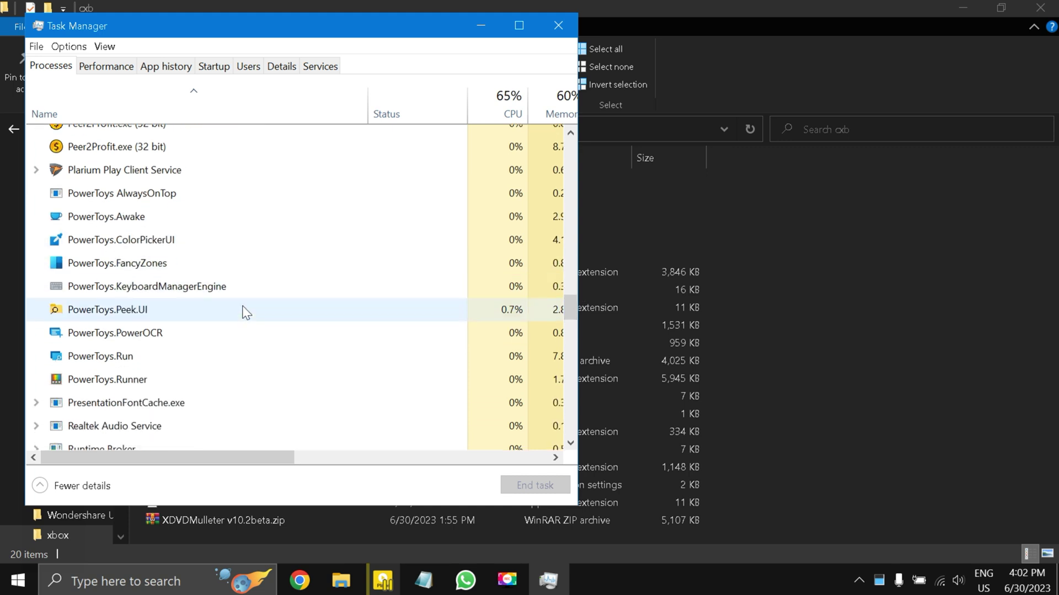
{"action": "scroll", "coordinate": [242, 310], "scroll_direction": "down", "scroll_amount": 2}
{"action": "scroll", "coordinate": [116, 310], "scroll_direction": "up", "scroll_amount": 2}
{"action": "scroll", "coordinate": [121, 317], "scroll_direction": "down", "scroll_amount": 1}
{"action": "scroll", "coordinate": [122, 318], "scroll_direction": "down", "scroll_amount": 4}
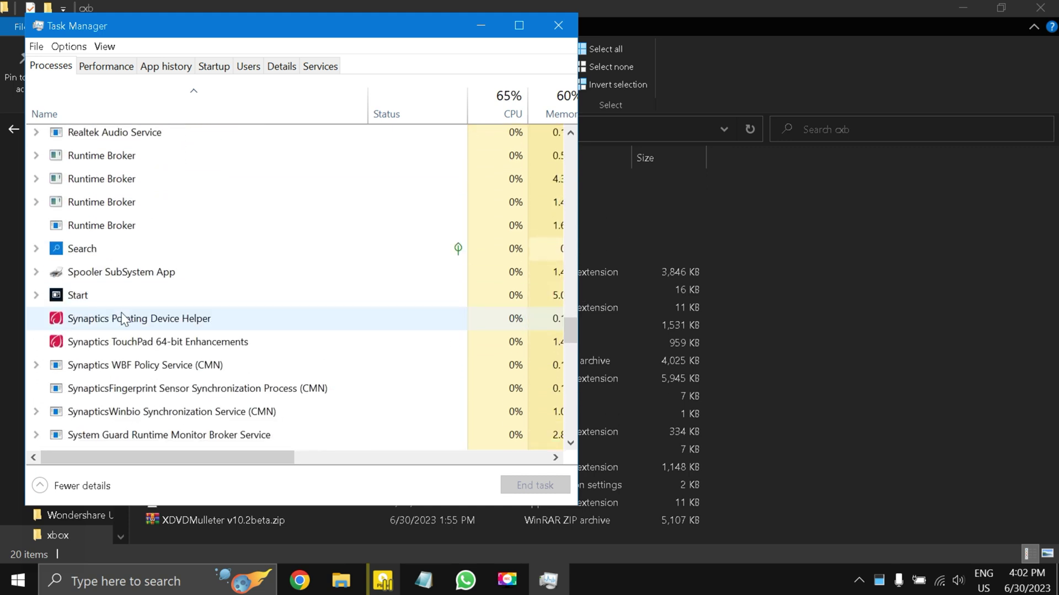
{"action": "left_click", "coordinate": [559, 24]}
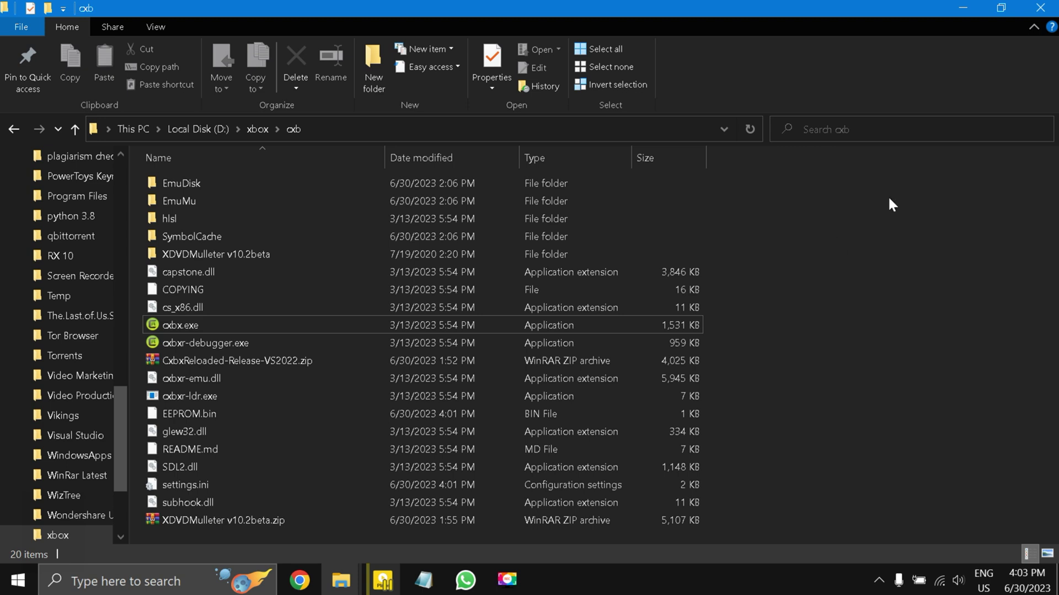
Minimize File Explorer, switch to the Chrome window with the YouTube channel analytics and open a new tab there
{"action": "left_click", "coordinate": [951, 6]}
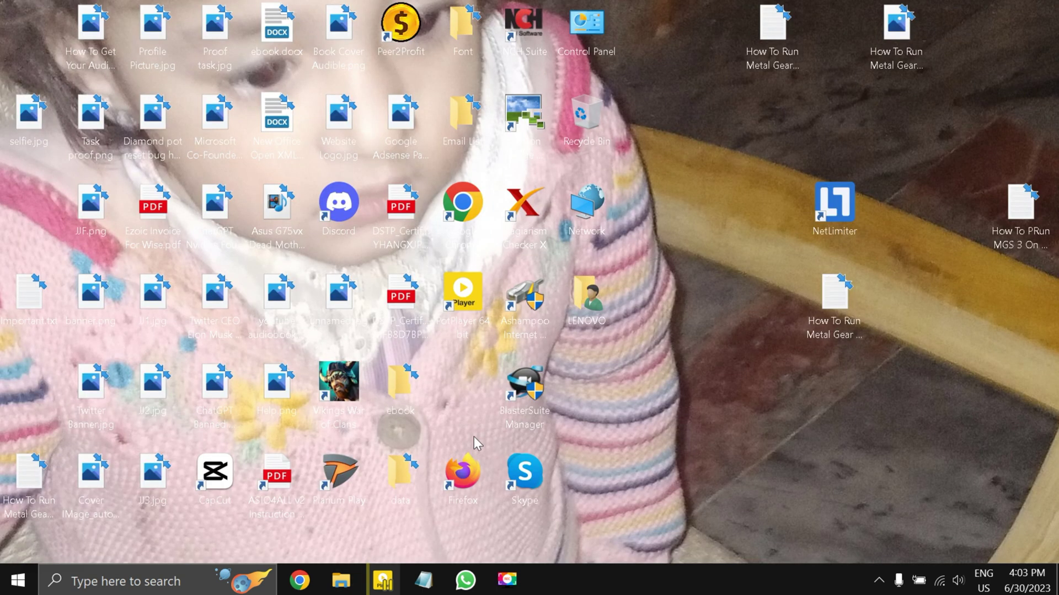
{"action": "mouse_move", "coordinate": [300, 579]}
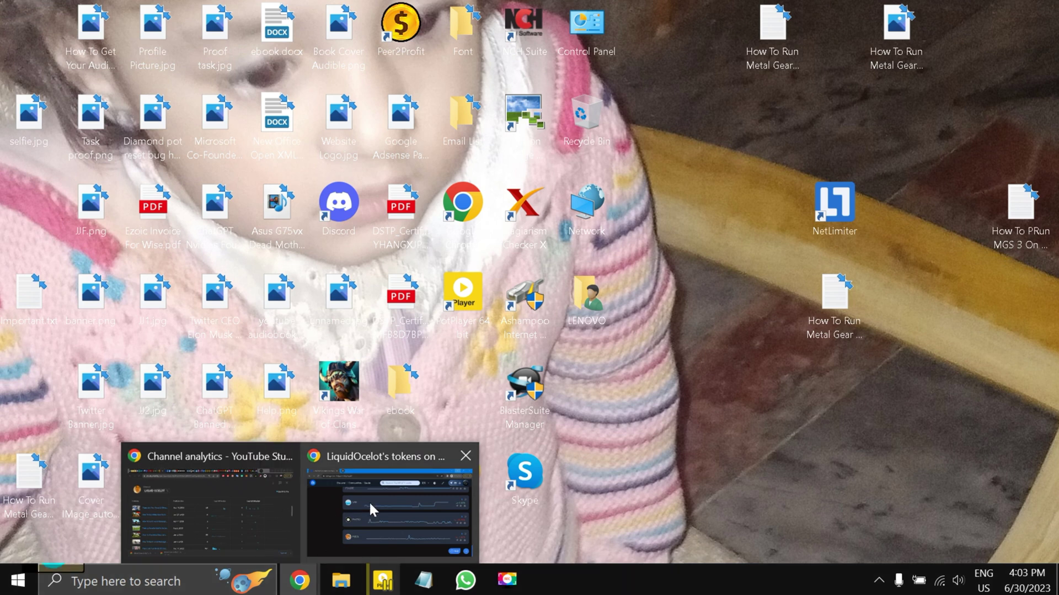
{"action": "left_click", "coordinate": [210, 509]}
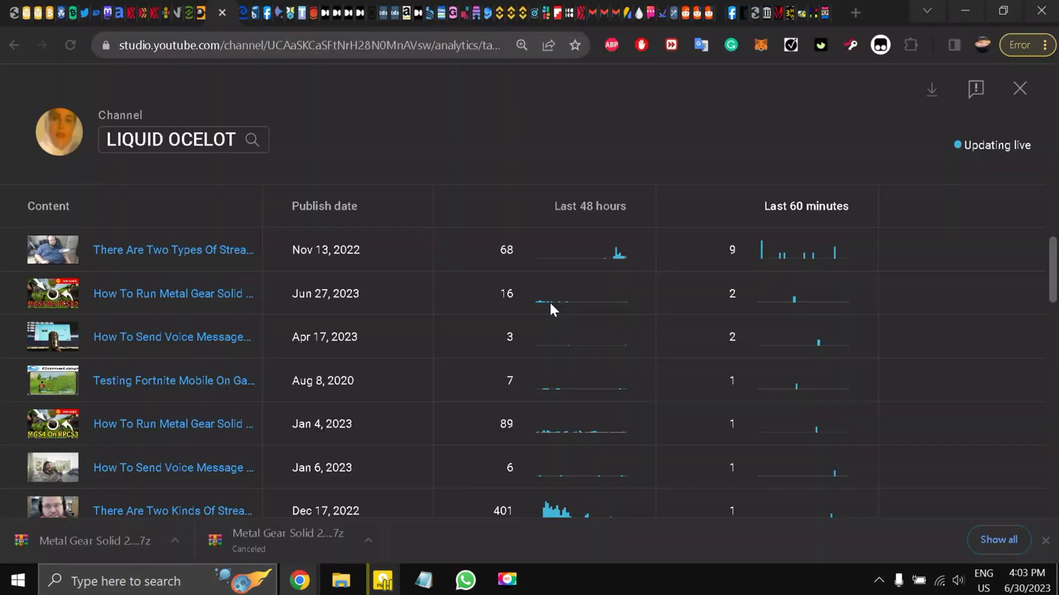
{"action": "left_click", "coordinate": [856, 12]}
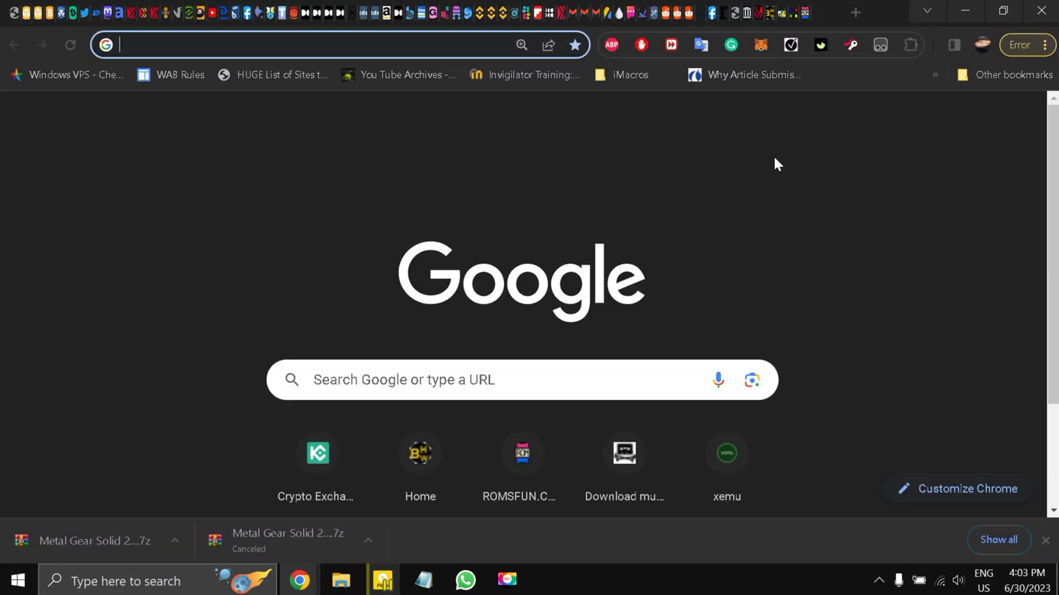
Load the PCSX2 emulator site at pcsx2.net and dismiss the browser's downloads bar
{"action": "type", "text": "pc"}
{"action": "key", "text": "Return"}
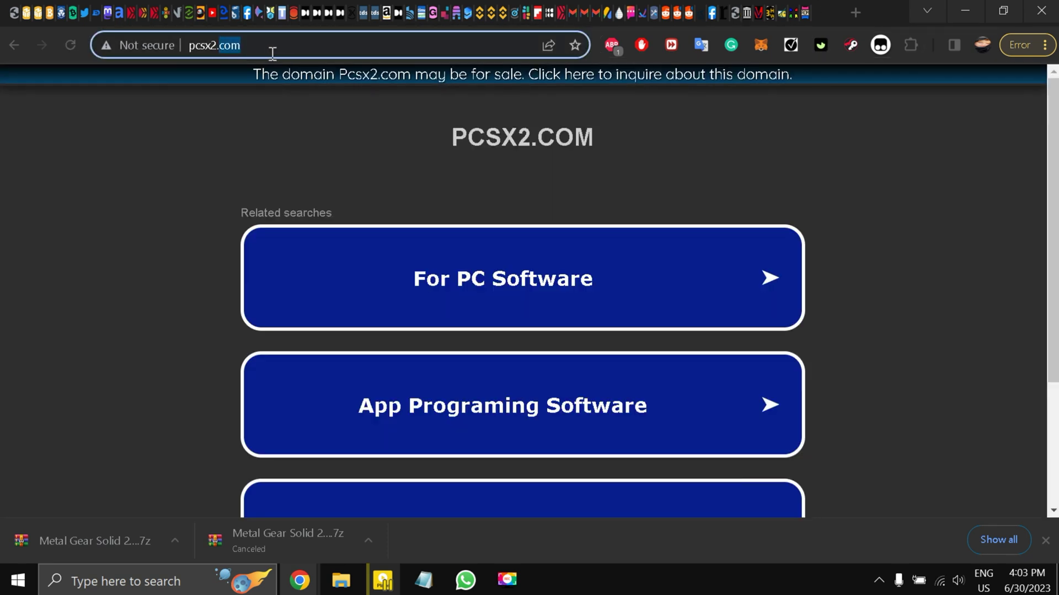
{"action": "type", "text": "net"}
{"action": "key", "text": "Return"}
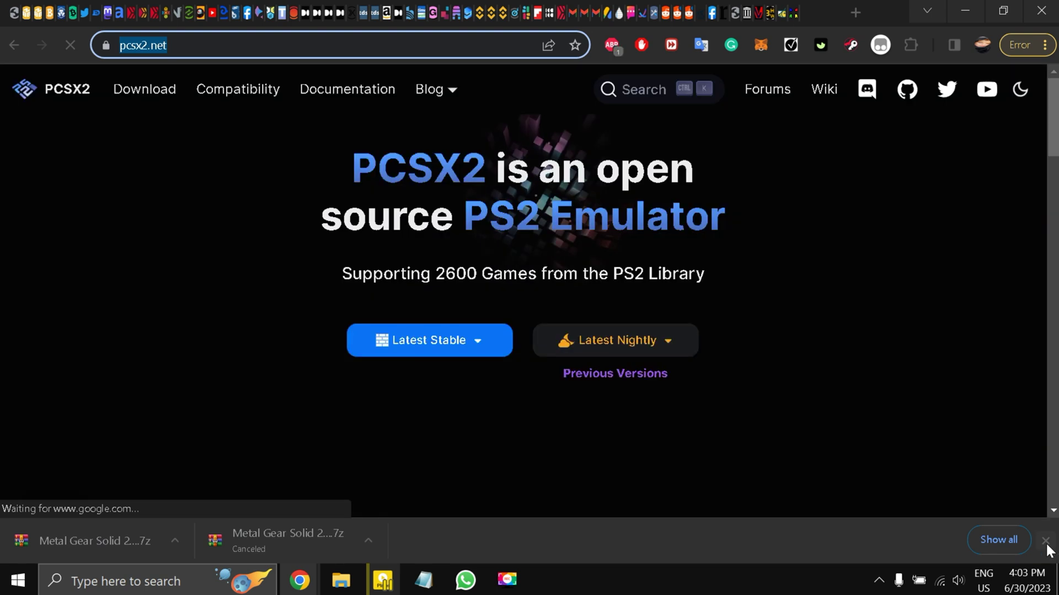
{"action": "left_click", "coordinate": [1043, 538]}
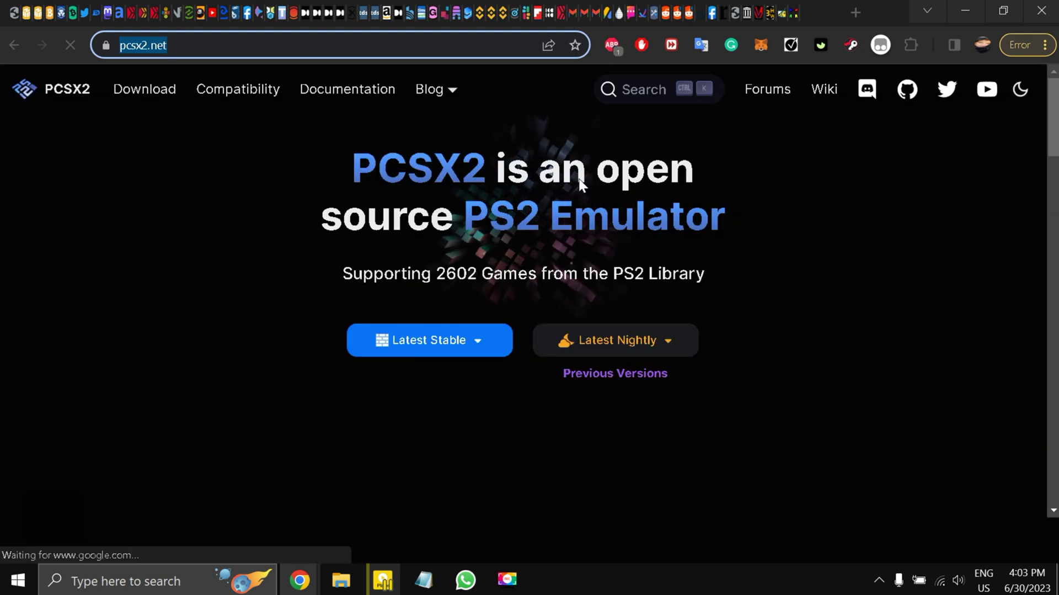
{"action": "scroll", "coordinate": [381, 259], "scroll_direction": "down", "scroll_amount": 1}
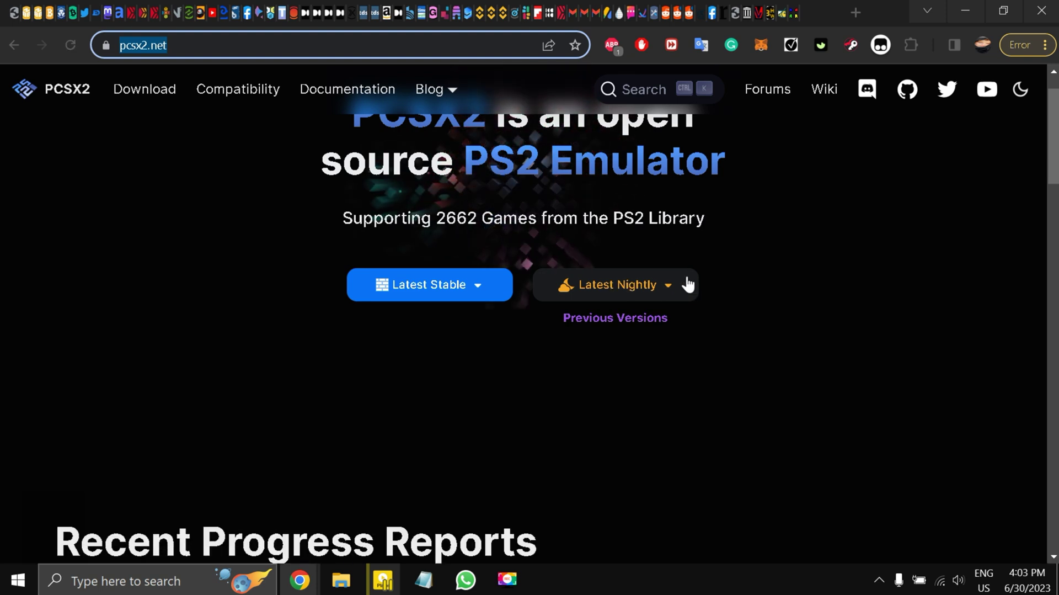
Close the emulator files wiki, Pirate Bay and Metal Gear Solid 2 search tabs and return to the PCSX2 page
{"action": "left_click", "coordinate": [796, 8]}
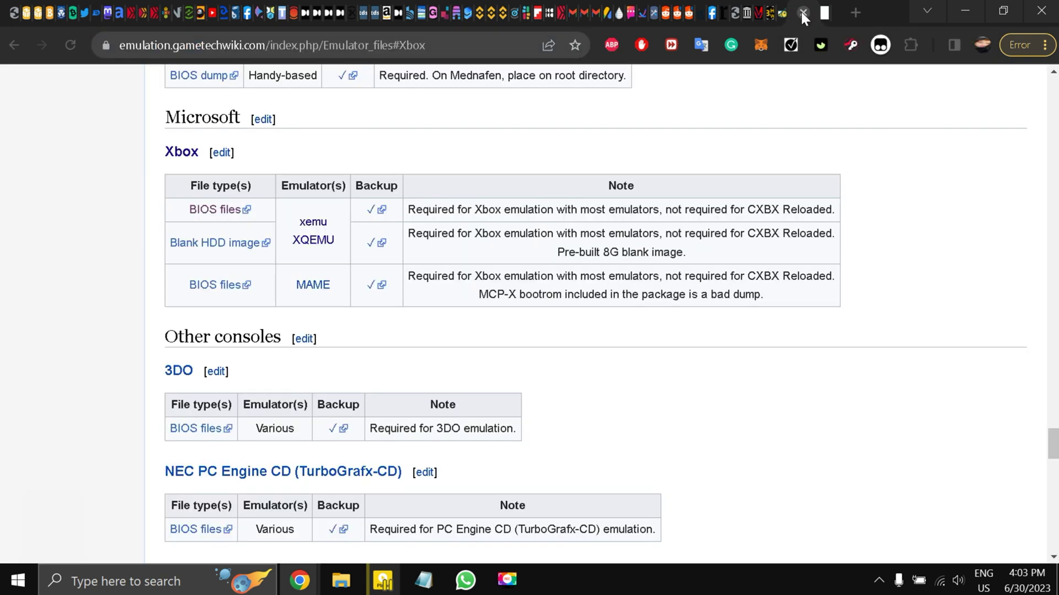
{"action": "left_click", "coordinate": [802, 12]}
{"action": "left_click", "coordinate": [801, 12]}
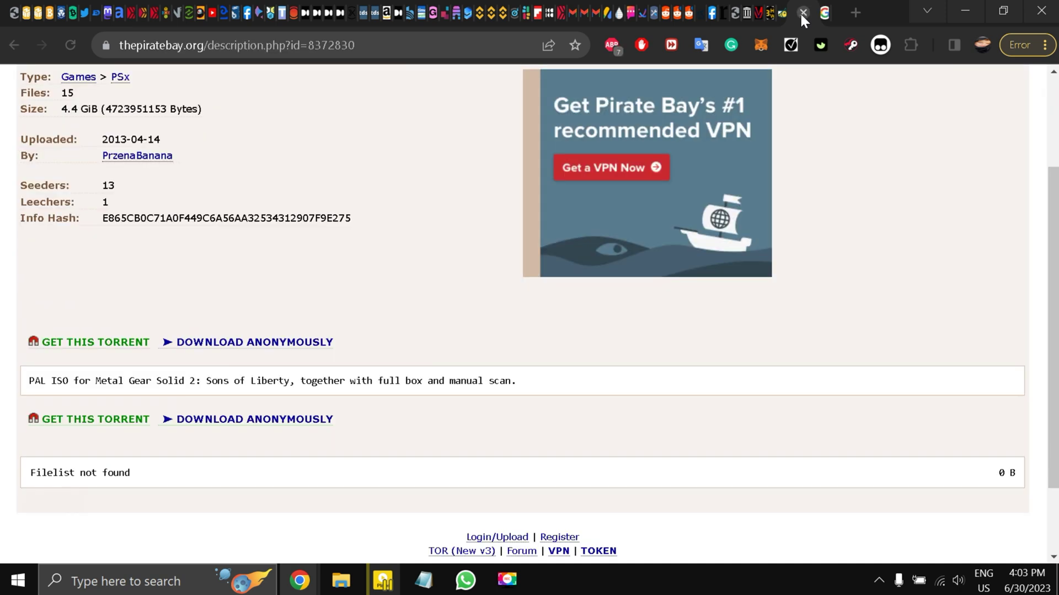
{"action": "left_click", "coordinate": [800, 12]}
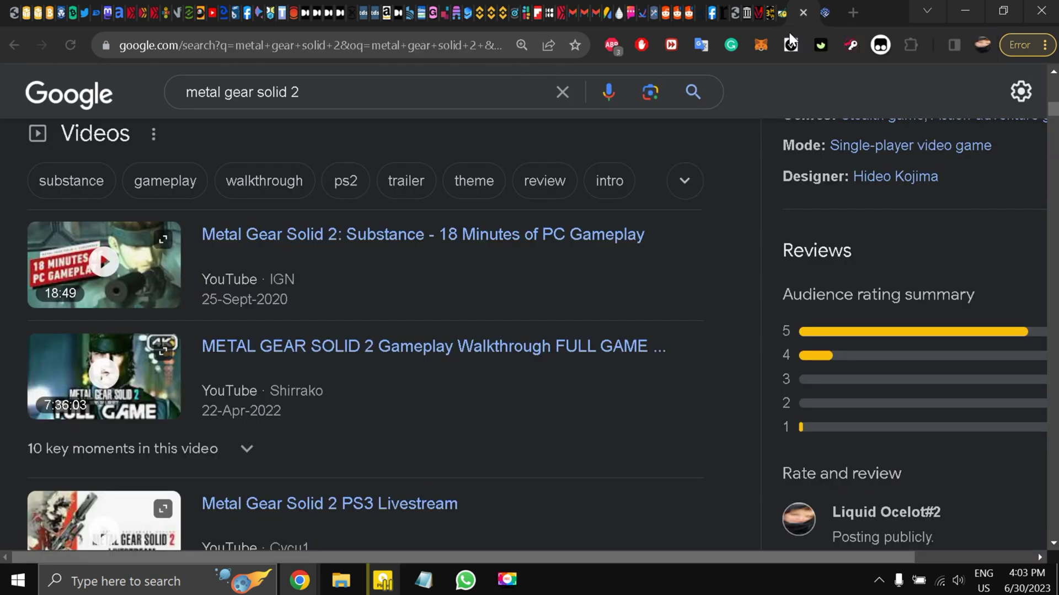
{"action": "left_click", "coordinate": [805, 13]}
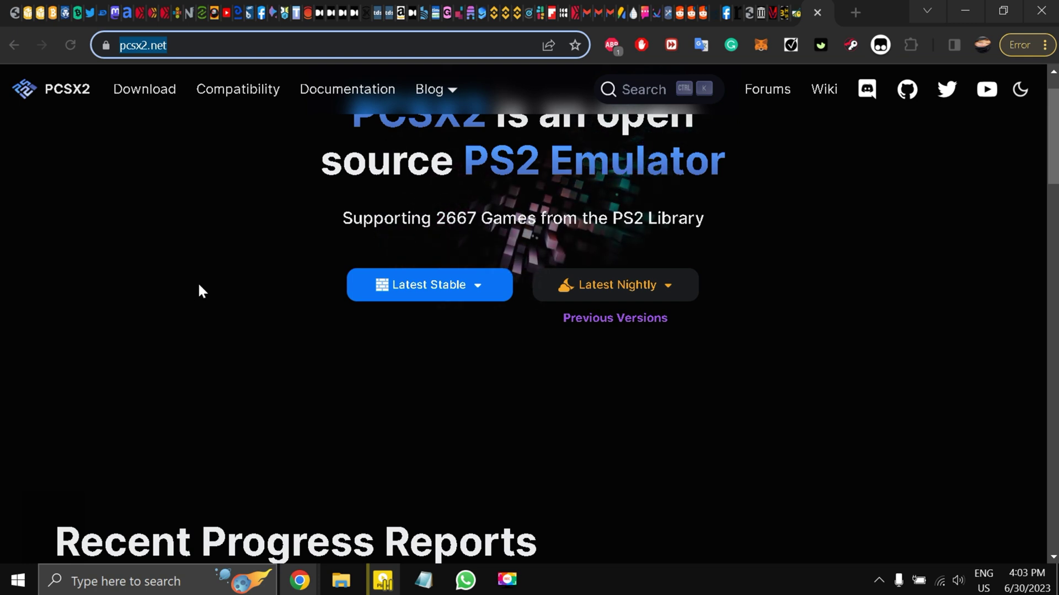
Replace the PCSX2 home page with the PS2 BIOS website ps2-bios.com in the same tab
{"action": "scroll", "coordinate": [210, 285], "scroll_direction": "down", "scroll_amount": 1}
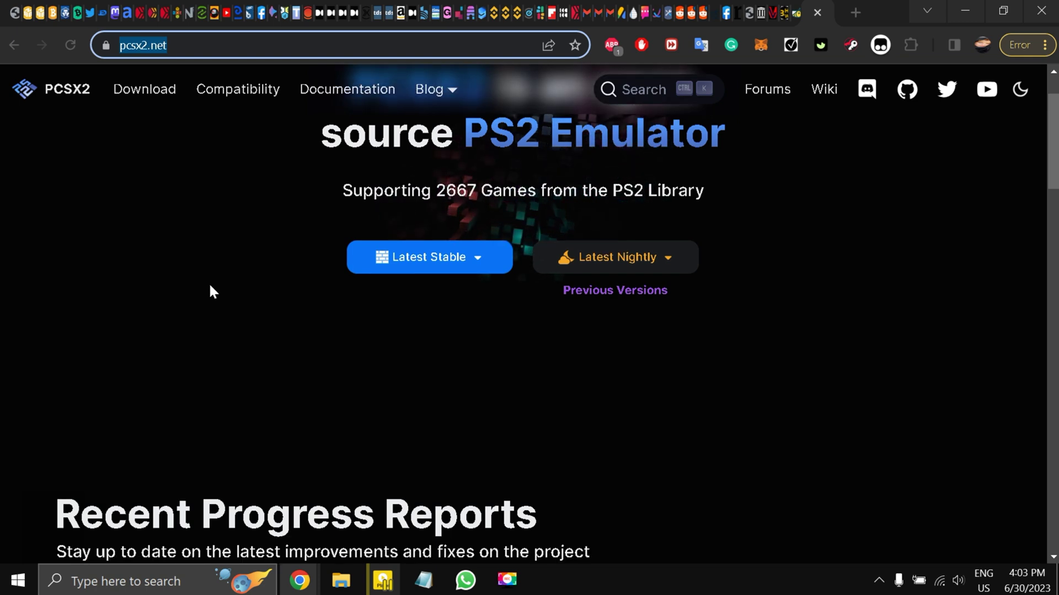
{"action": "scroll", "coordinate": [239, 273], "scroll_direction": "up", "scroll_amount": 2}
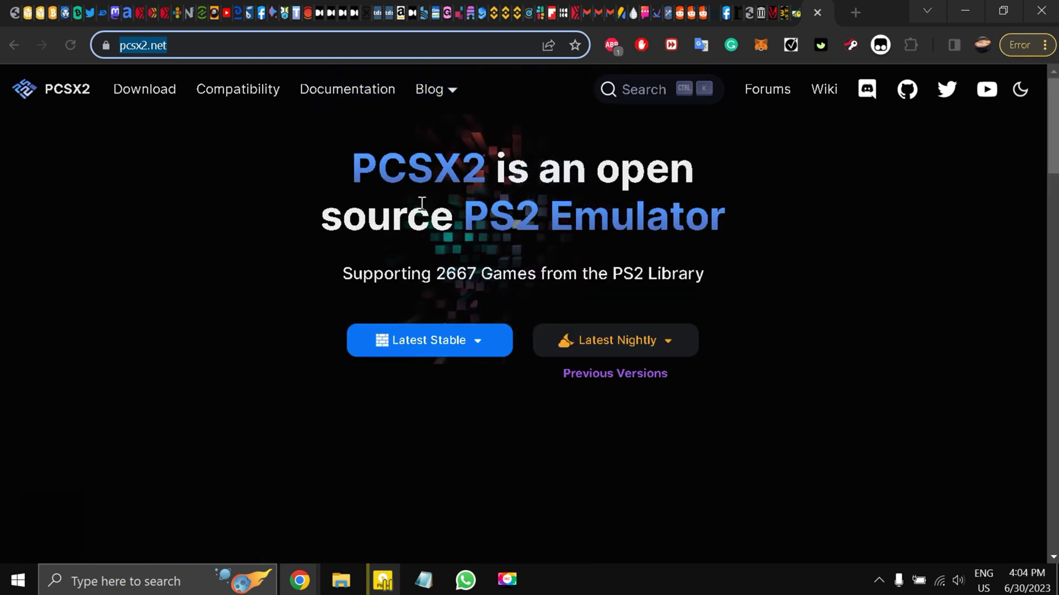
{"action": "left_click", "coordinate": [312, 53]}
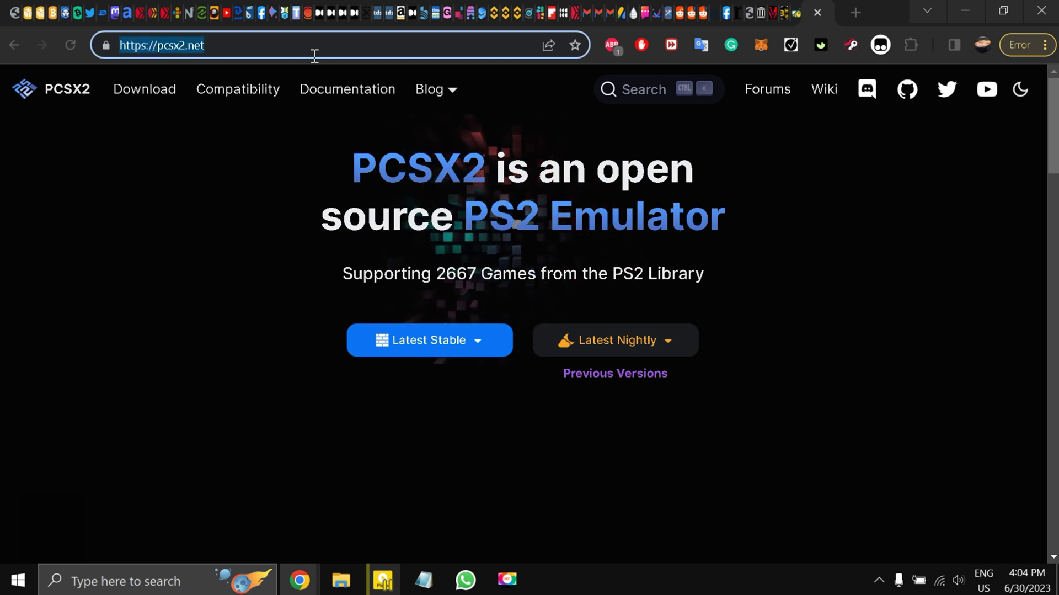
{"action": "type", "text": "ps2"}
{"action": "key", "text": "Return"}
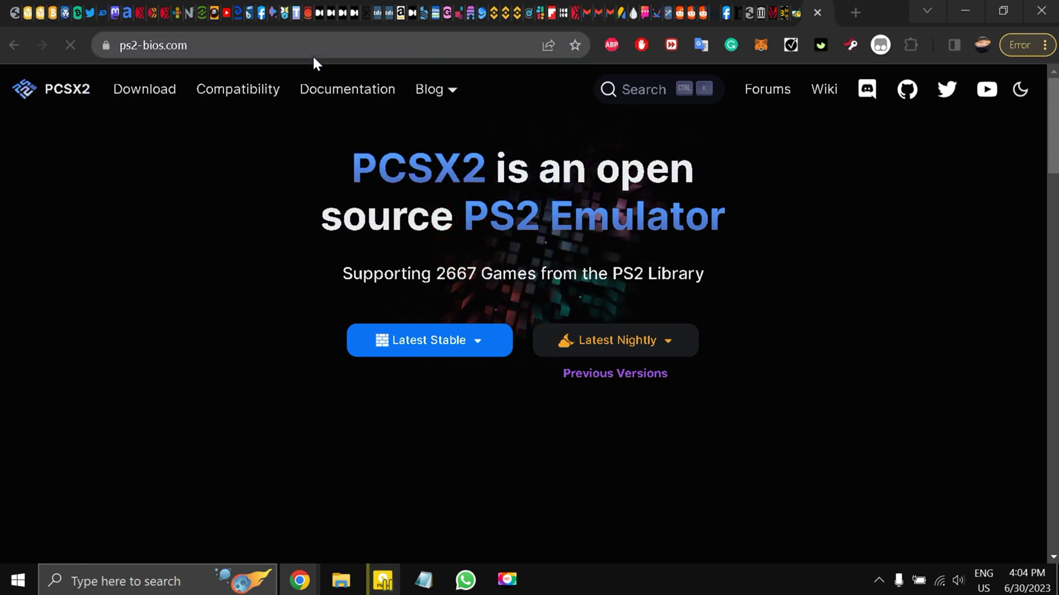
Dismiss the overlay dimming the PS2 BIOS page and find the Download PS2 Bios section
{"action": "scroll", "coordinate": [174, 256], "scroll_direction": "down", "scroll_amount": 8}
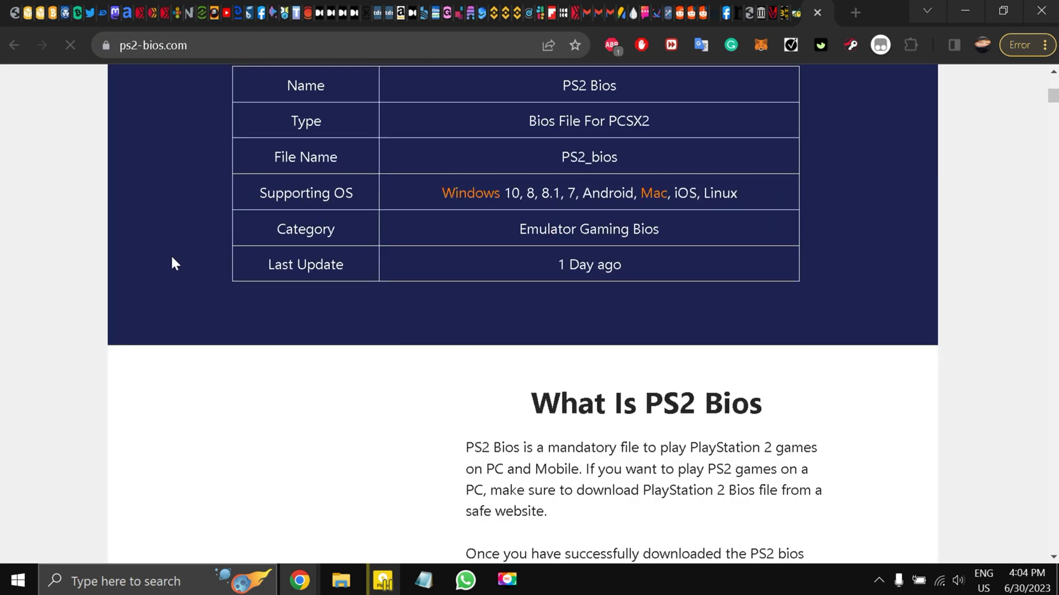
{"action": "scroll", "coordinate": [171, 260], "scroll_direction": "down", "scroll_amount": 12}
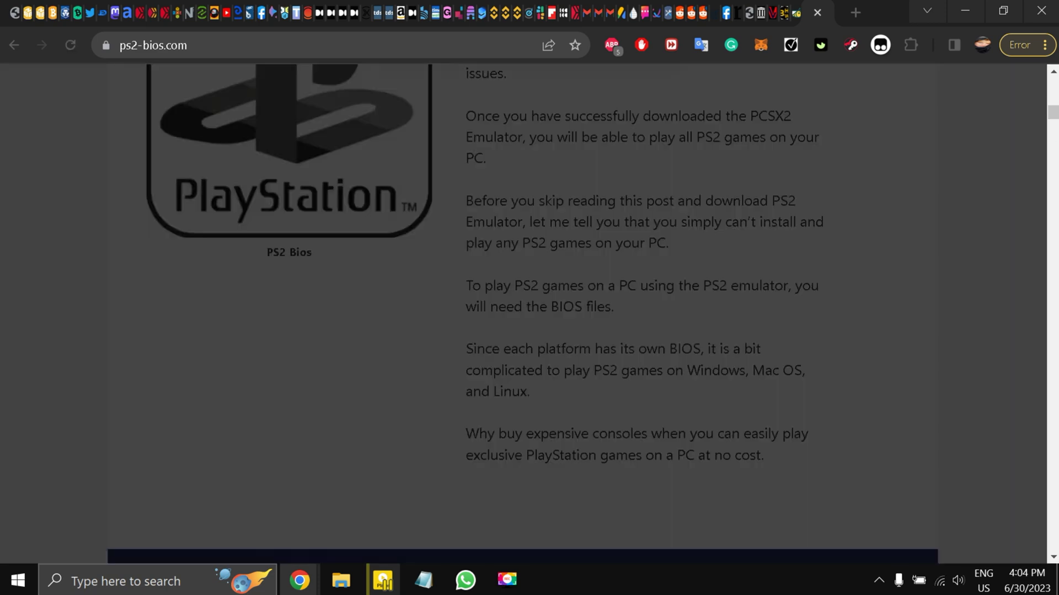
{"action": "left_click", "coordinate": [441, 156]}
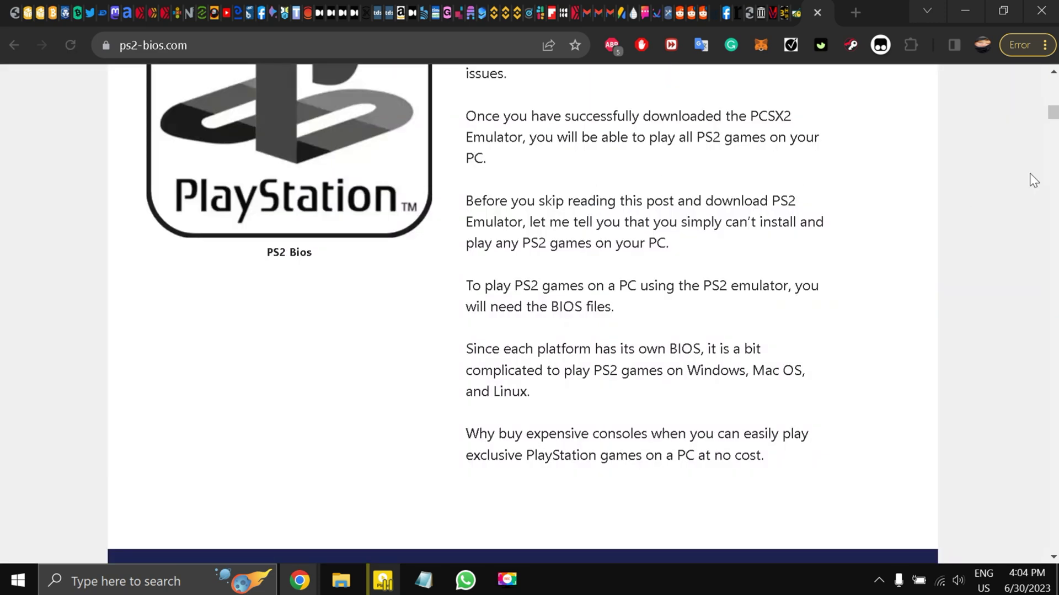
{"action": "left_click_drag", "start_coordinate": [1055, 115], "coordinate": [979, 113]}
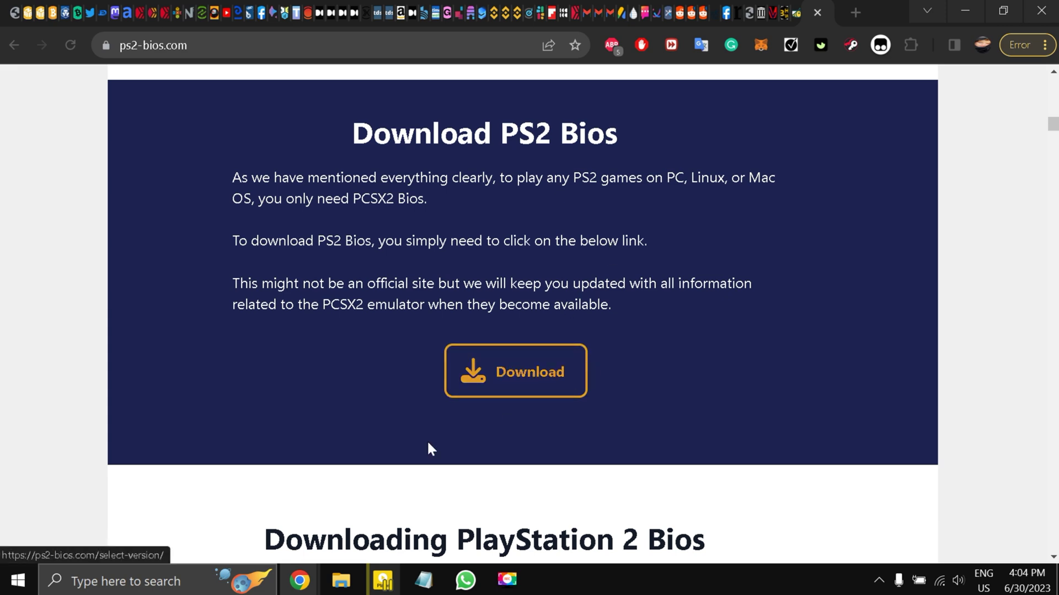
Switch to File Explorer and open the Pcsx2 64 bit emulator folder on Local Disk (D:)
{"action": "mouse_move", "coordinate": [341, 579]}
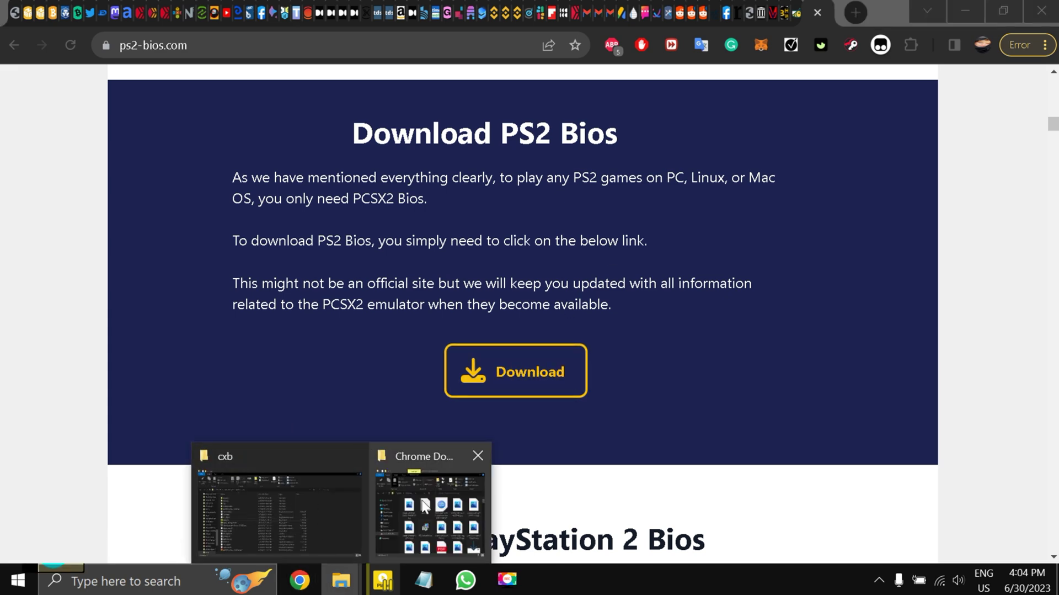
{"action": "left_click", "coordinate": [287, 504]}
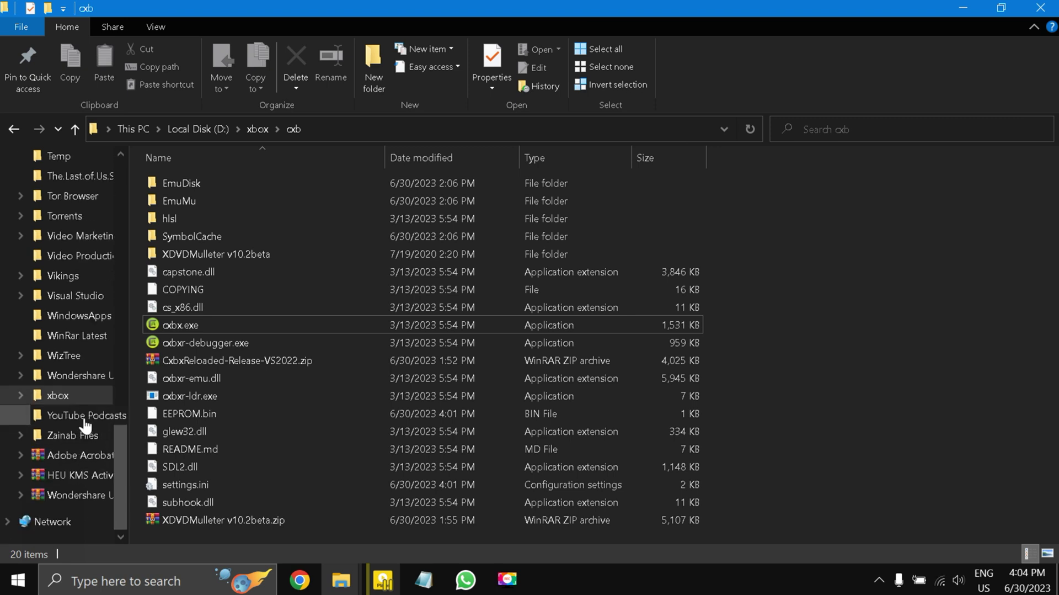
{"action": "scroll", "coordinate": [55, 276], "scroll_direction": "up", "scroll_amount": 12}
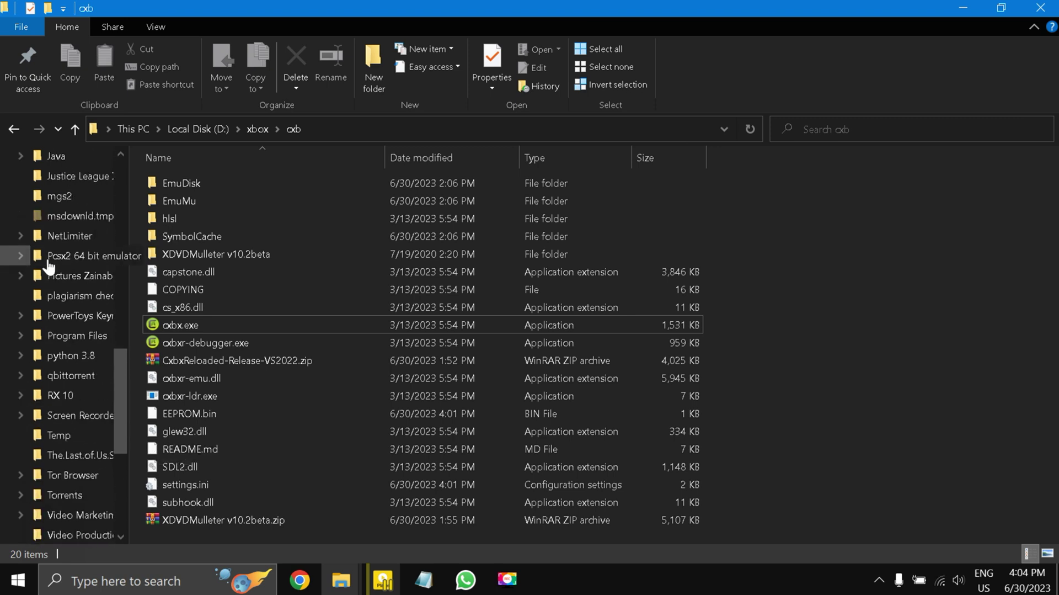
{"action": "scroll", "coordinate": [56, 276], "scroll_direction": "up", "scroll_amount": 10}
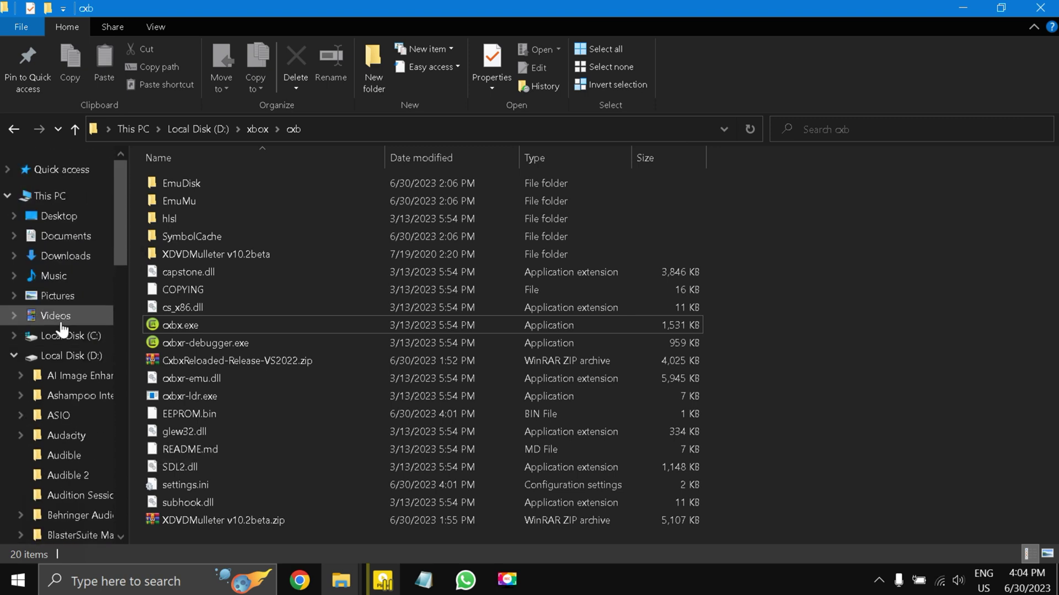
{"action": "left_click", "coordinate": [73, 192]}
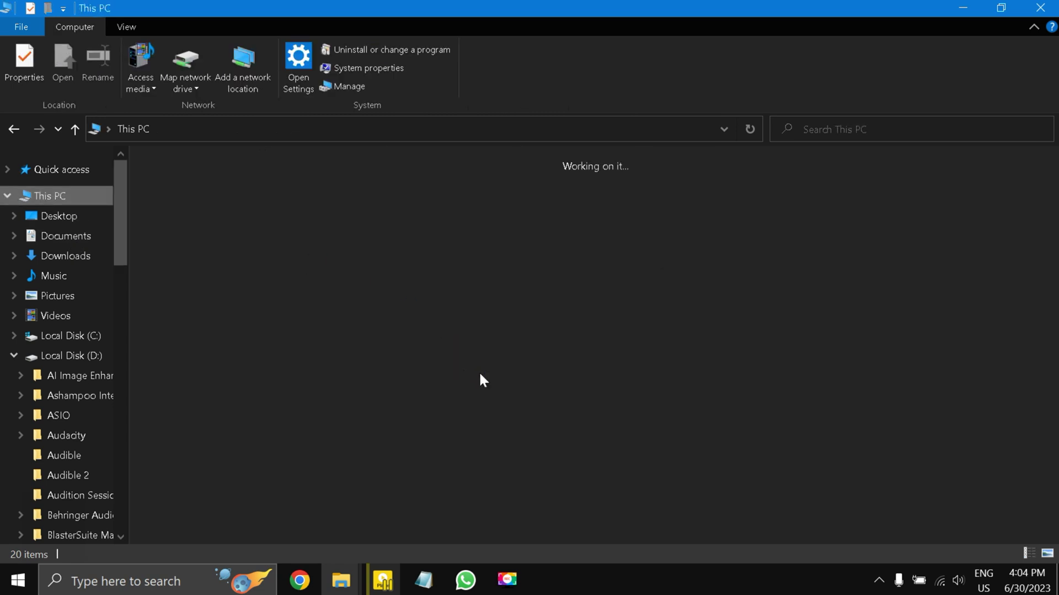
{"action": "double_click", "coordinate": [492, 326]}
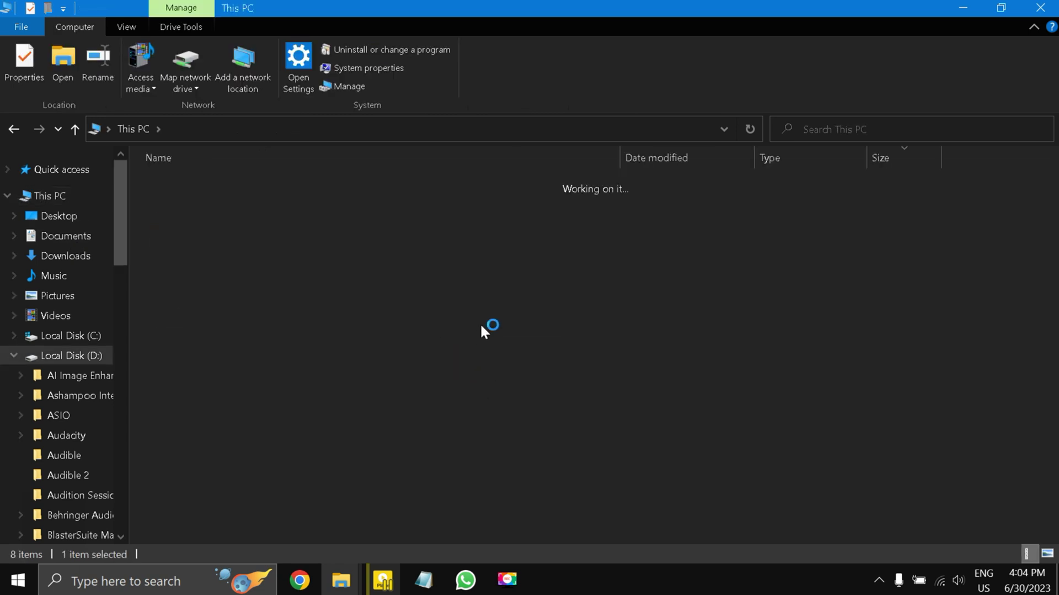
{"action": "scroll", "coordinate": [263, 354], "scroll_direction": "down", "scroll_amount": 8}
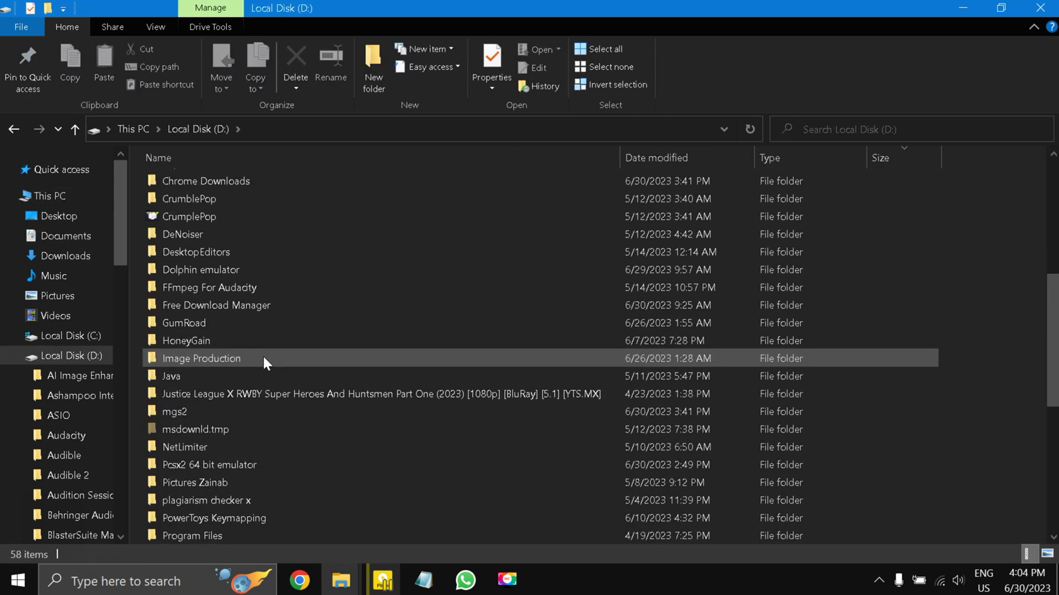
{"action": "scroll", "coordinate": [263, 358], "scroll_direction": "down", "scroll_amount": 2}
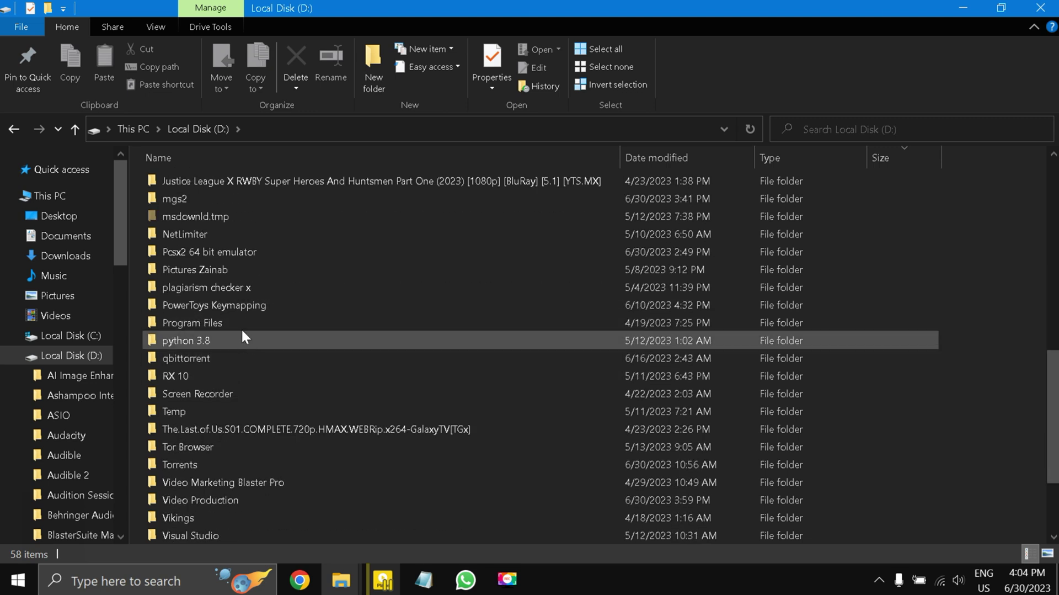
{"action": "double_click", "coordinate": [264, 251]}
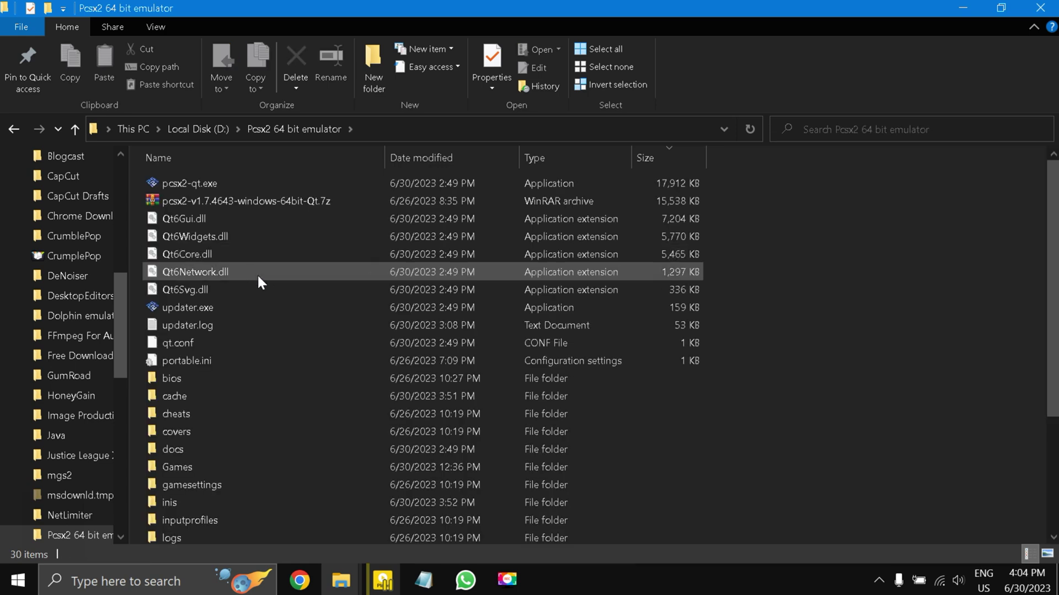
Open the emulator's bios folder to check the PS2 BIOS files stored there
{"action": "scroll", "coordinate": [249, 267], "scroll_direction": "down", "scroll_amount": 1}
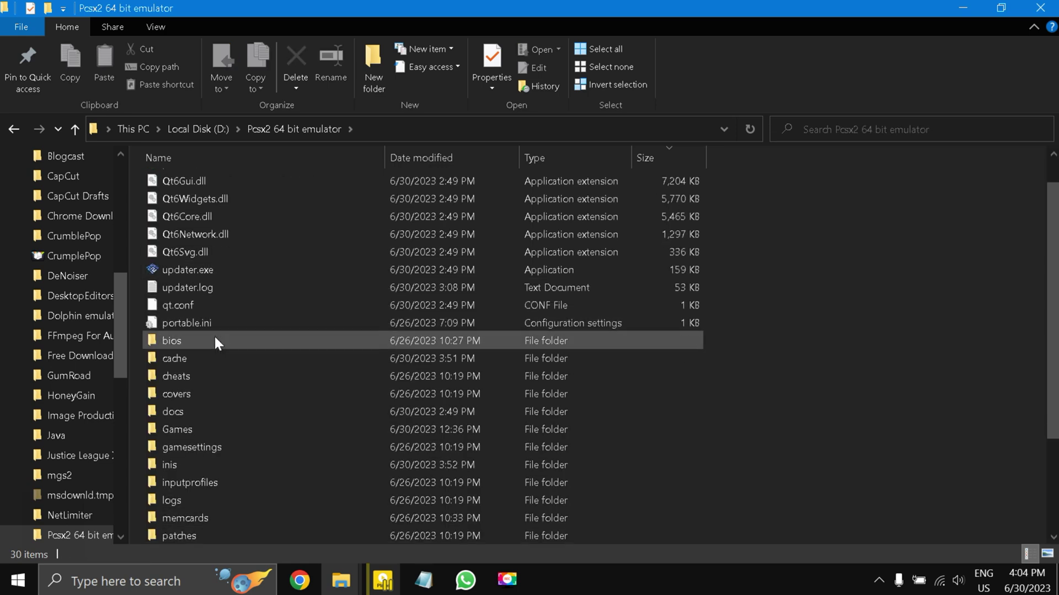
{"action": "left_click", "coordinate": [215, 337]}
{"action": "double_click", "coordinate": [215, 338]}
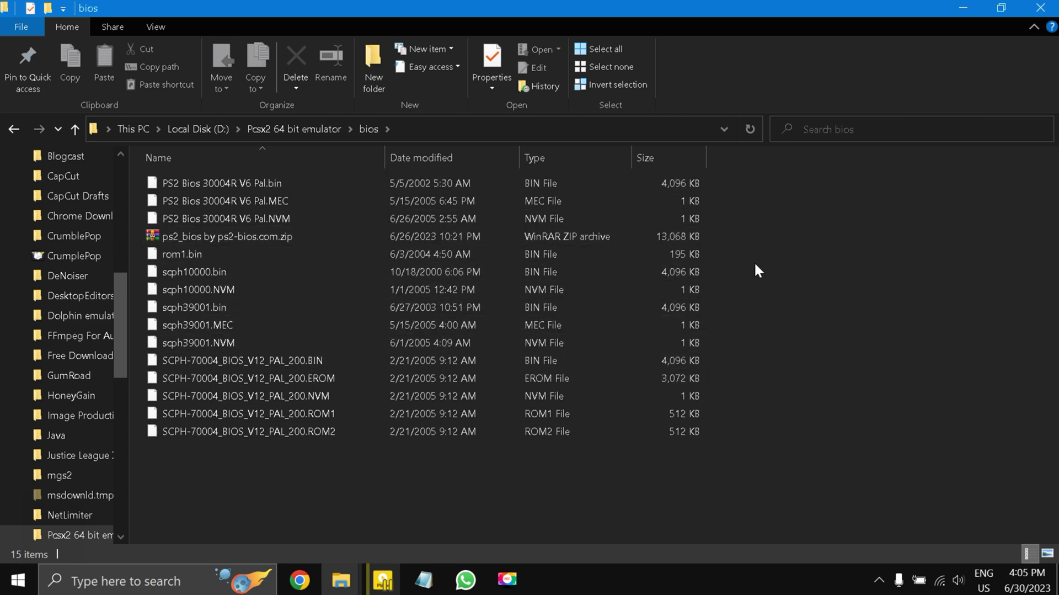
Close the bios folder window and the ps2-bios.com tab, and minimize the browser
{"action": "left_click", "coordinate": [1041, 10]}
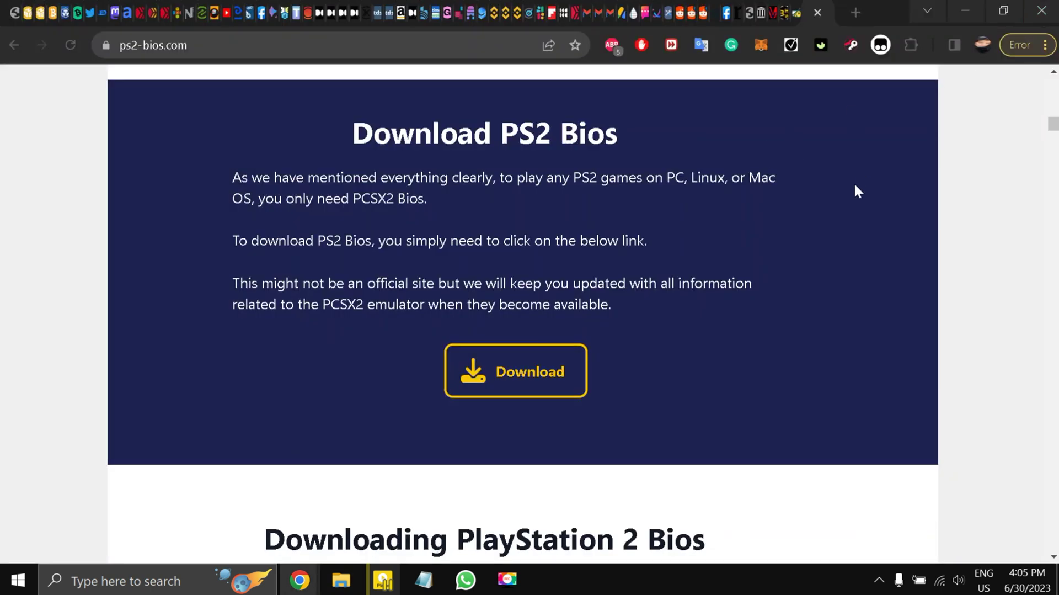
{"action": "left_click", "coordinate": [823, 12]}
{"action": "left_click", "coordinate": [953, 12]}
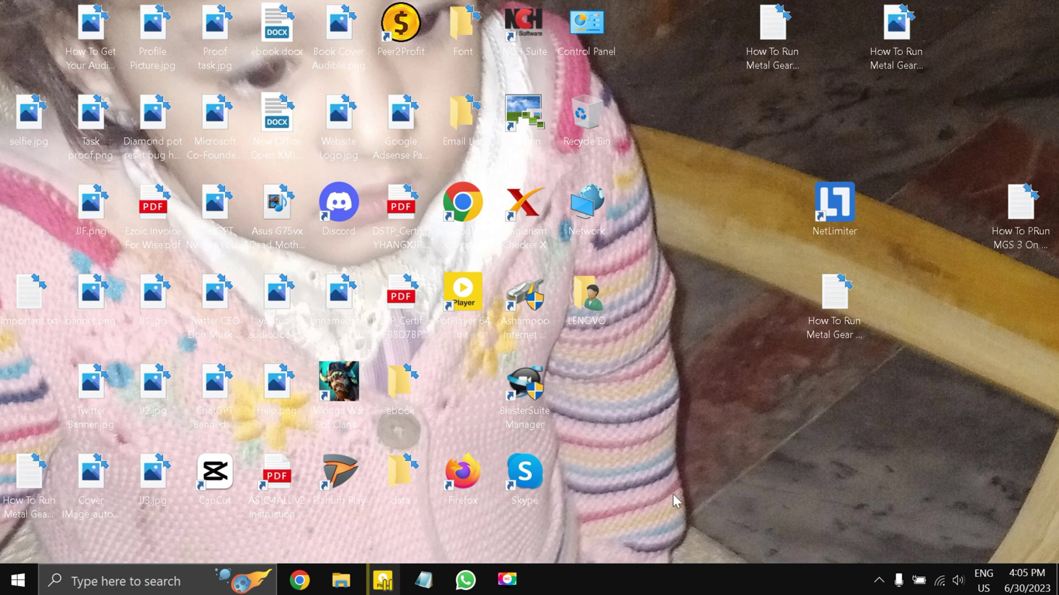
Open the Pcsx2 64 bit emulator folder on Local Disk (D:) in a maximized File Explorer window and launch pcsx2-qt.exe
{"action": "left_click", "coordinate": [341, 579]}
{"action": "left_click", "coordinate": [341, 580]}
{"action": "left_click", "coordinate": [341, 580]}
{"action": "left_click", "coordinate": [492, 403]}
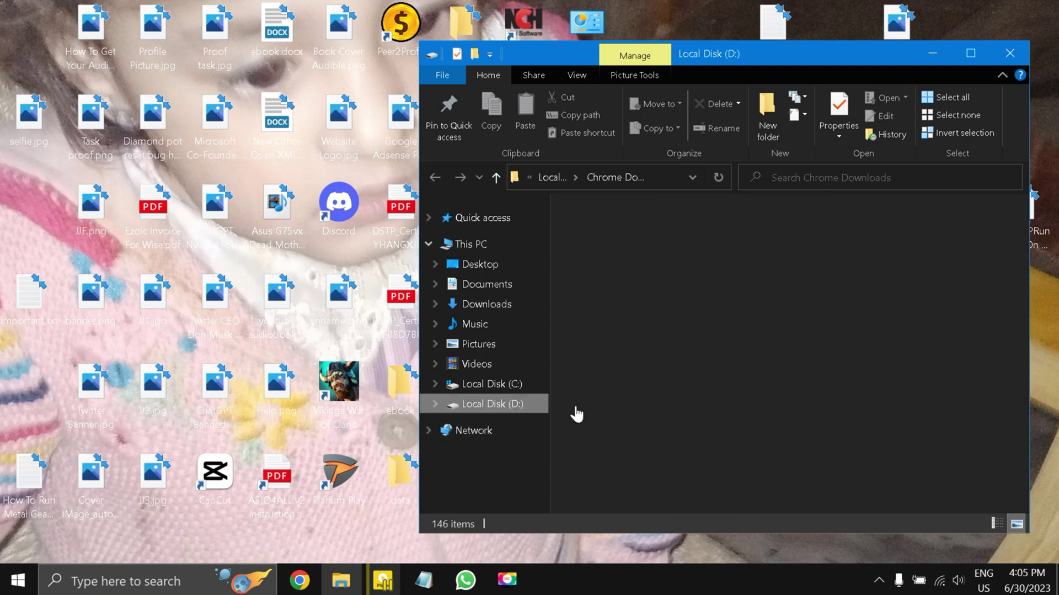
{"action": "left_click", "coordinate": [962, 58]}
{"action": "scroll", "coordinate": [373, 329], "scroll_direction": "down", "scroll_amount": 8}
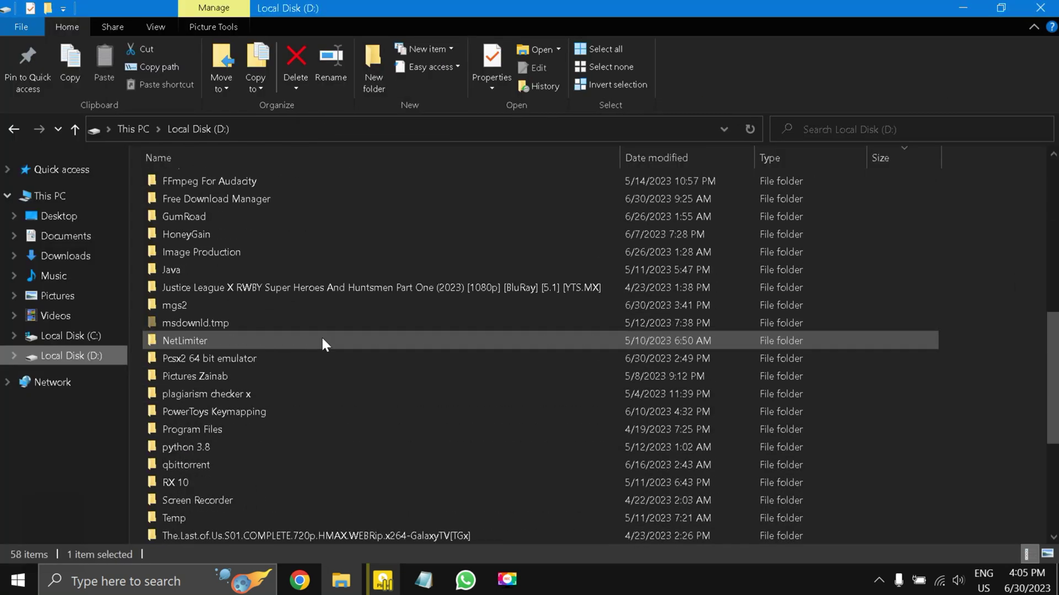
{"action": "scroll", "coordinate": [263, 377], "scroll_direction": "down", "scroll_amount": 1}
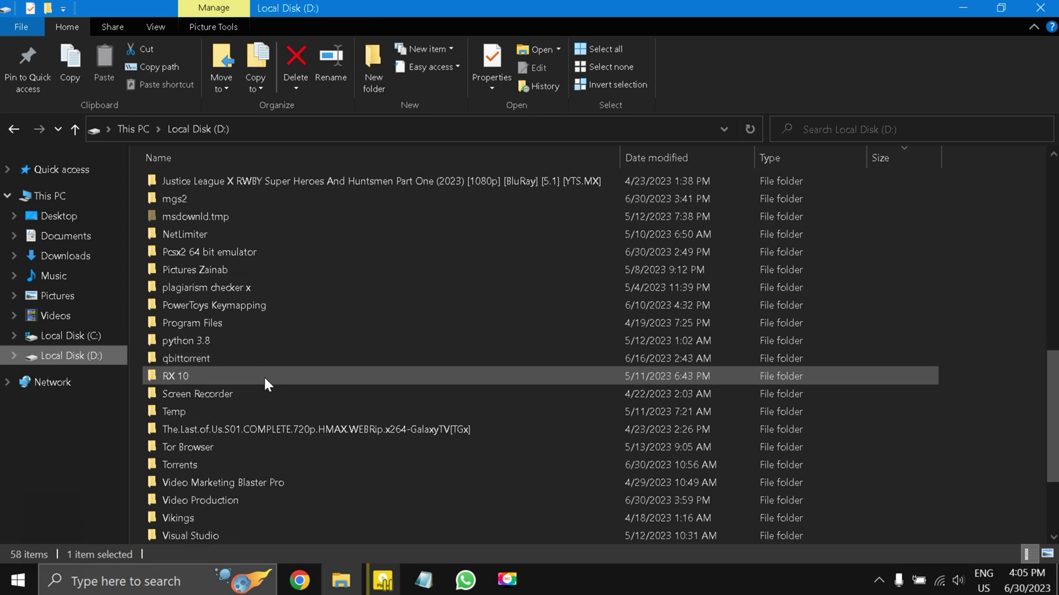
{"action": "scroll", "coordinate": [264, 369], "scroll_direction": "up", "scroll_amount": 1}
{"action": "double_click", "coordinate": [294, 269]}
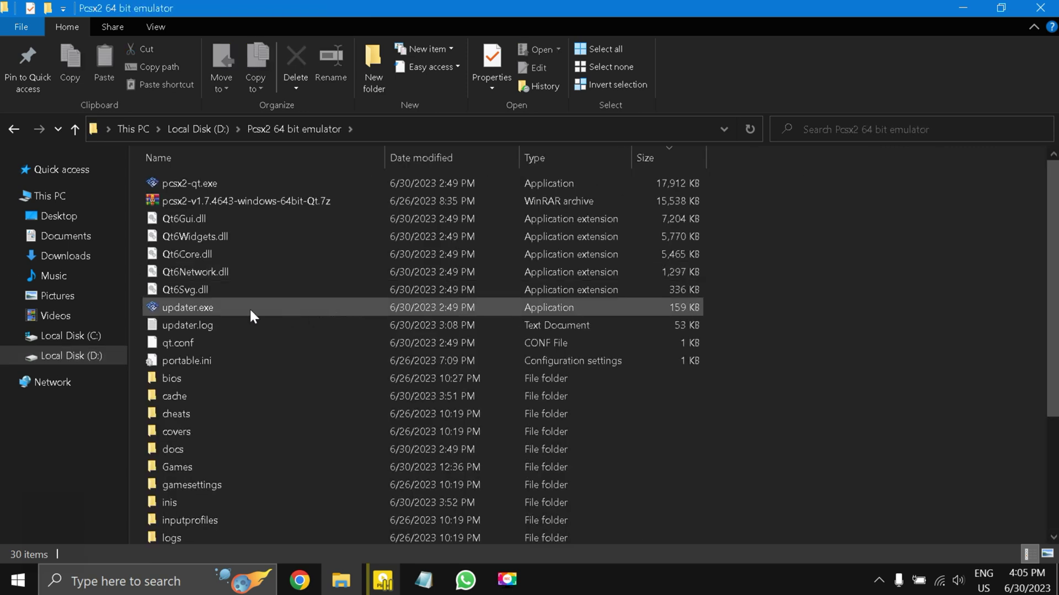
{"action": "double_click", "coordinate": [254, 183]}
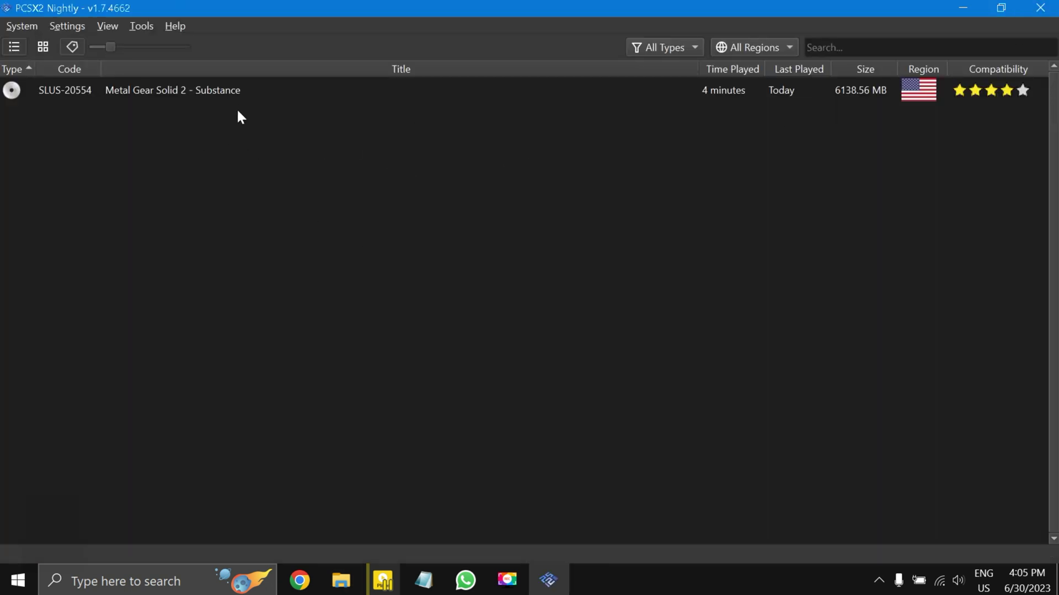
Select the USA BIOS scph39001.bin in the PCSX2 BIOS settings
{"action": "left_click", "coordinate": [150, 26]}
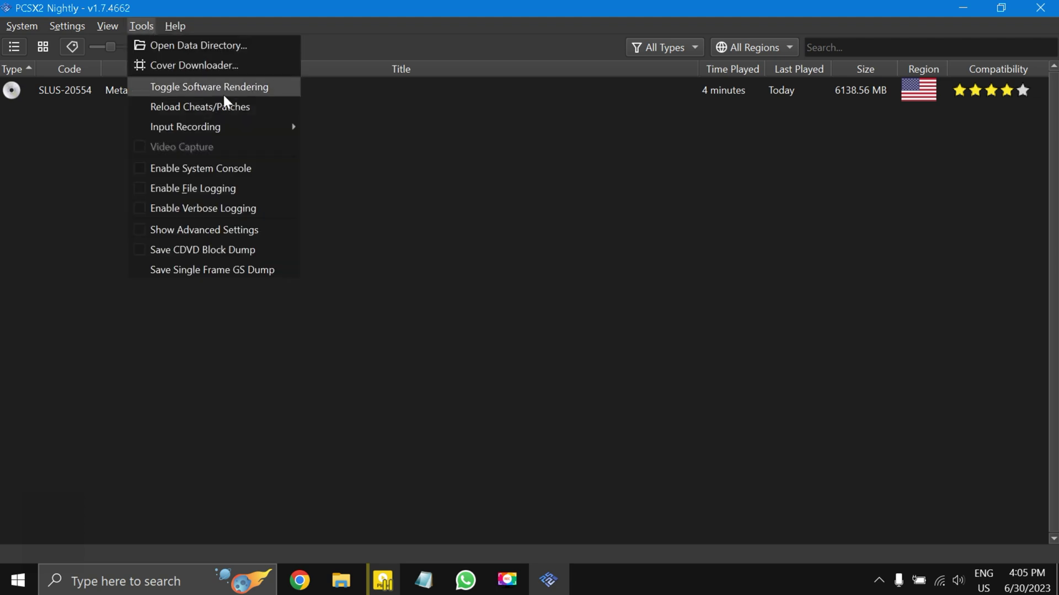
{"action": "left_click", "coordinate": [16, 22]}
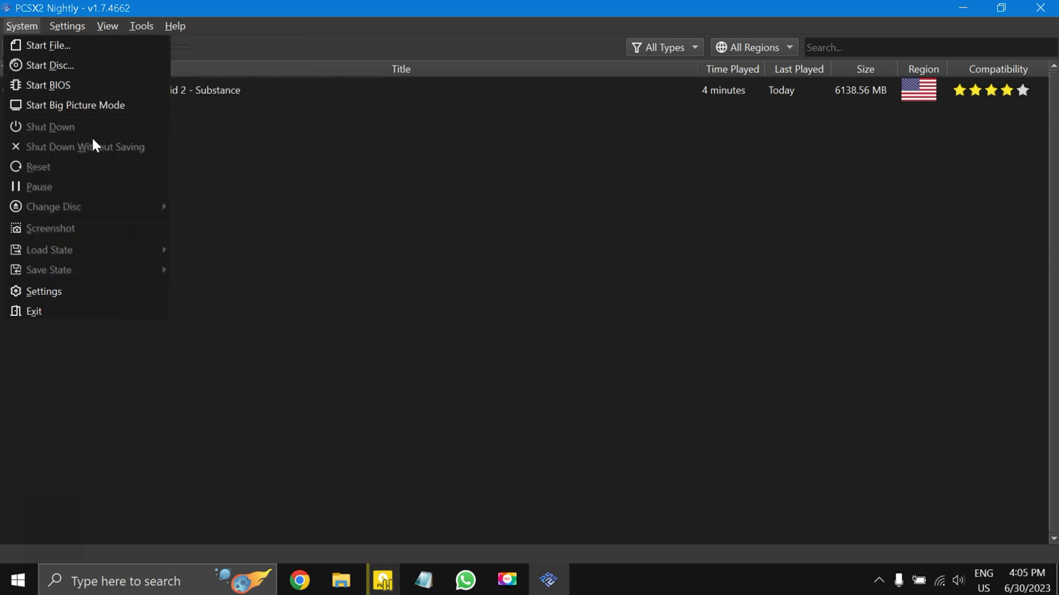
{"action": "left_click", "coordinate": [74, 290]}
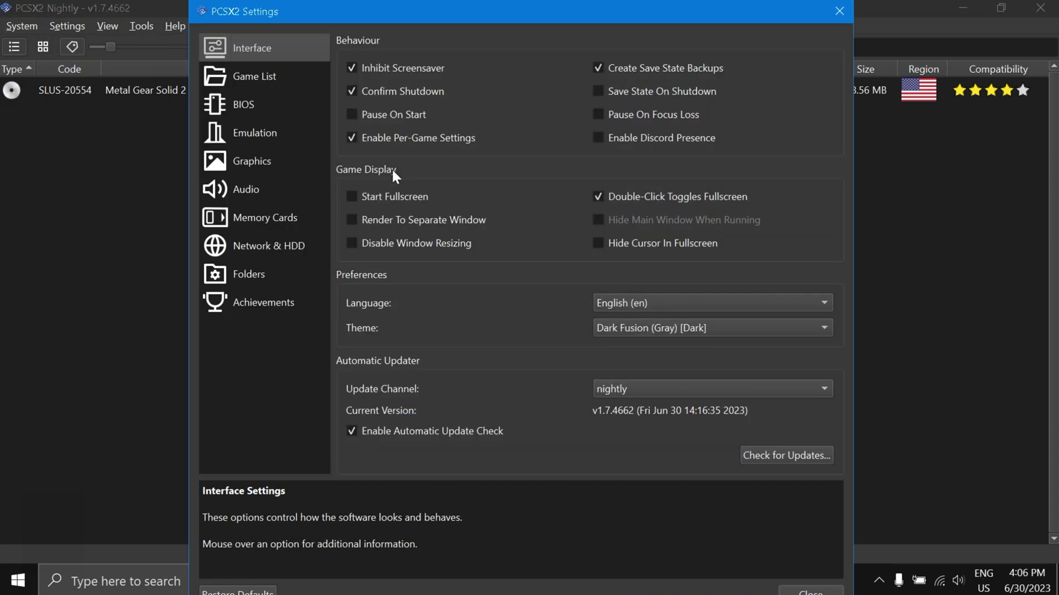
{"action": "left_click", "coordinate": [254, 113]}
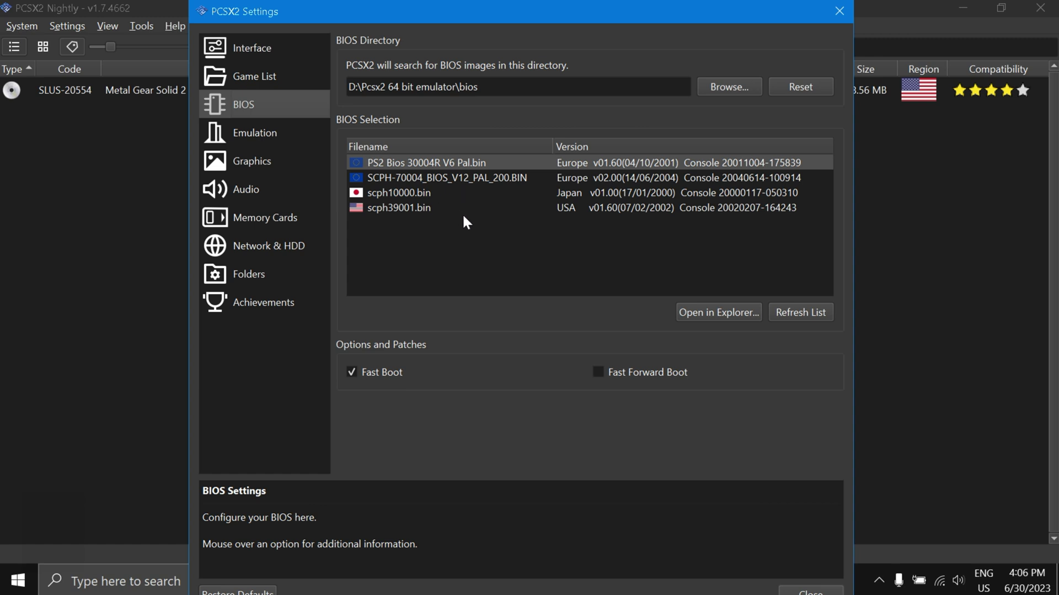
{"action": "left_click", "coordinate": [425, 210]}
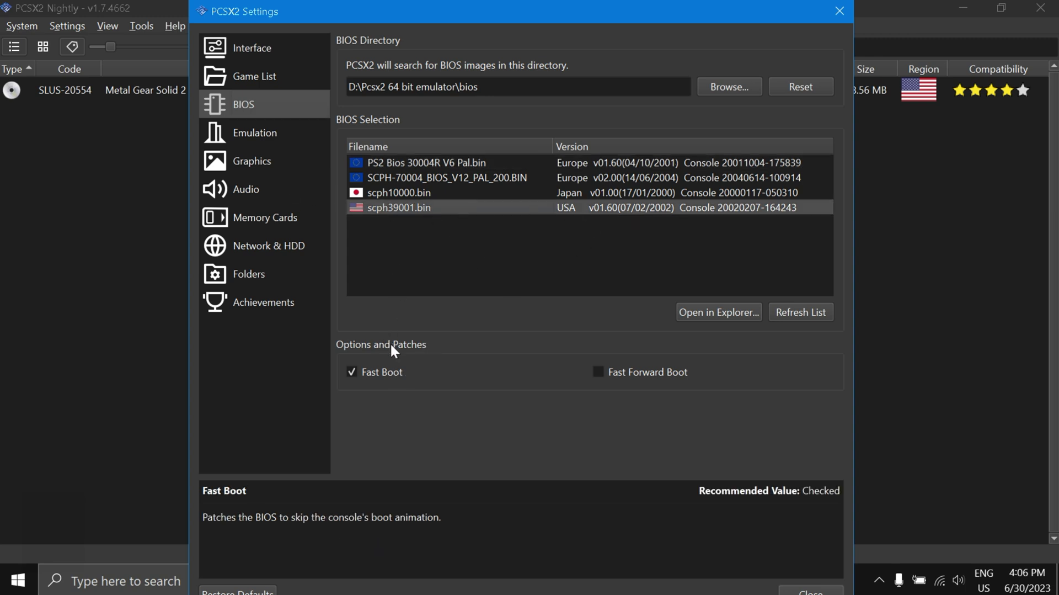
Review the Emulation, Graphics and Audio settings, including the synchronization, expansion and output module options, and close the settings
{"action": "left_click", "coordinate": [276, 138]}
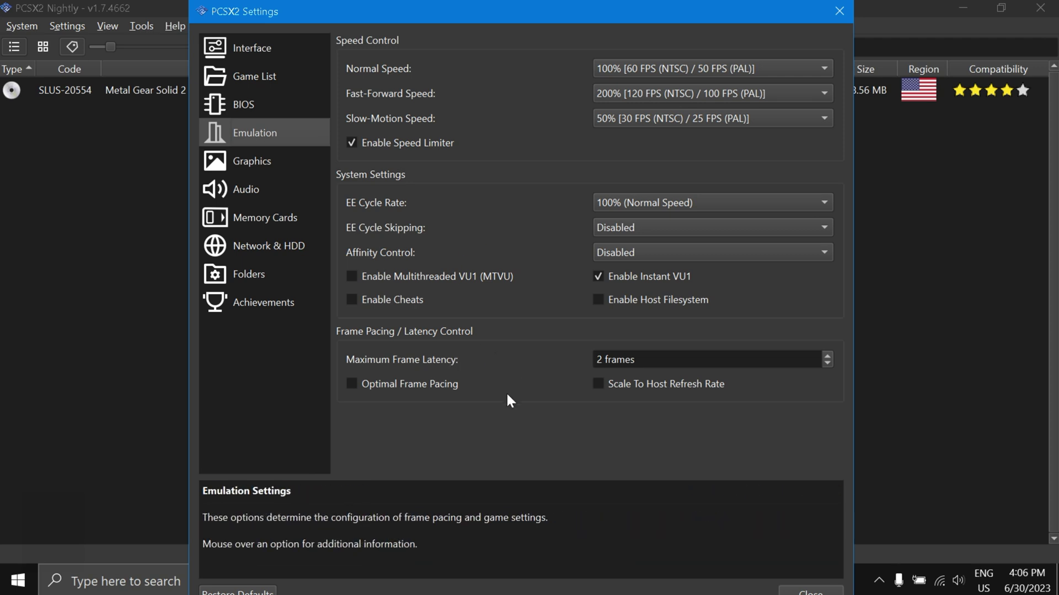
{"action": "left_click", "coordinate": [254, 168]}
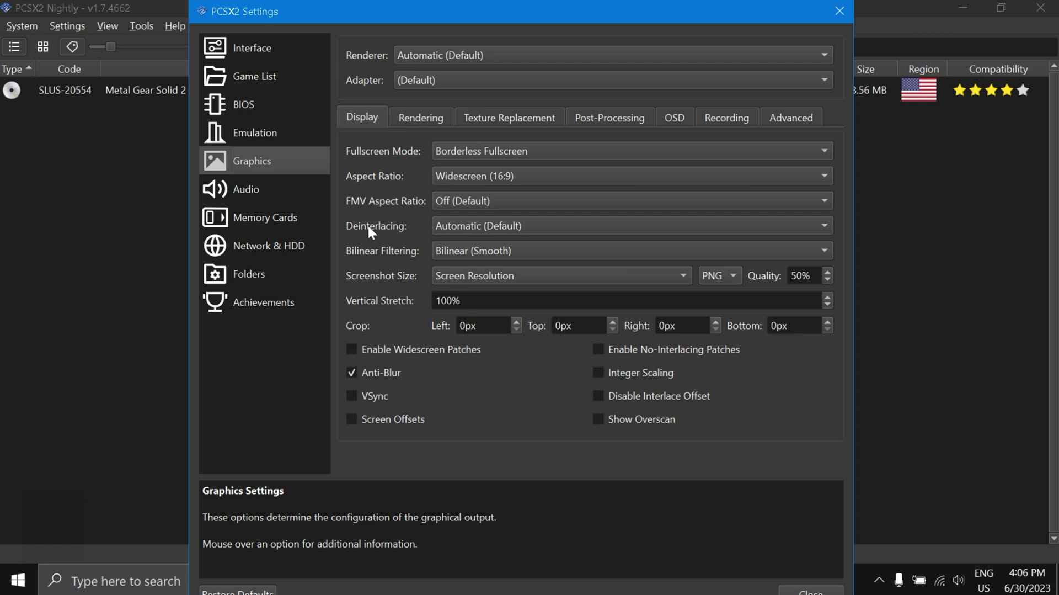
{"action": "left_click", "coordinate": [271, 193]}
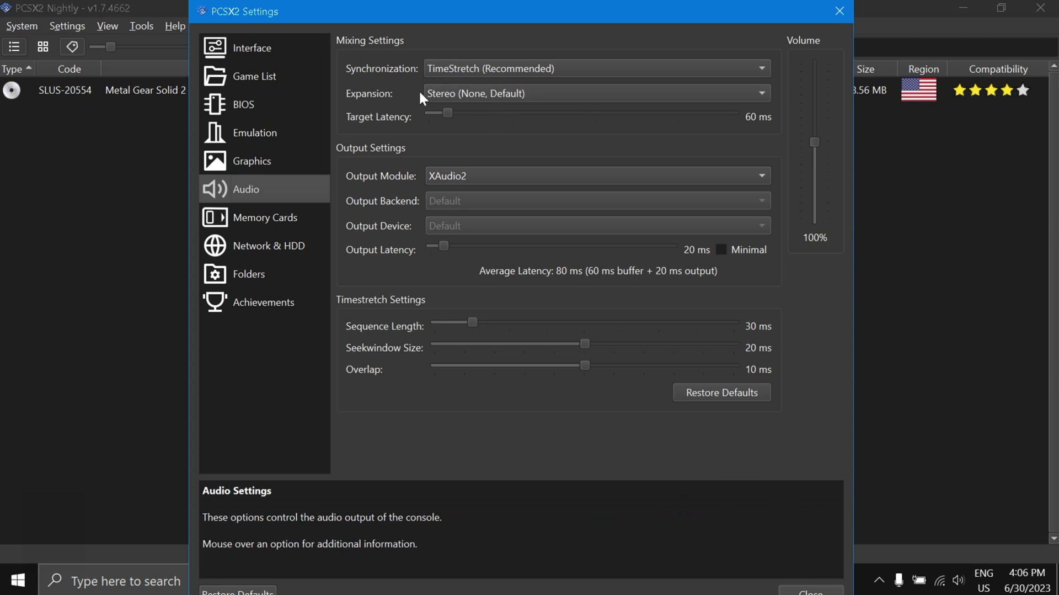
{"action": "left_click", "coordinate": [540, 66]}
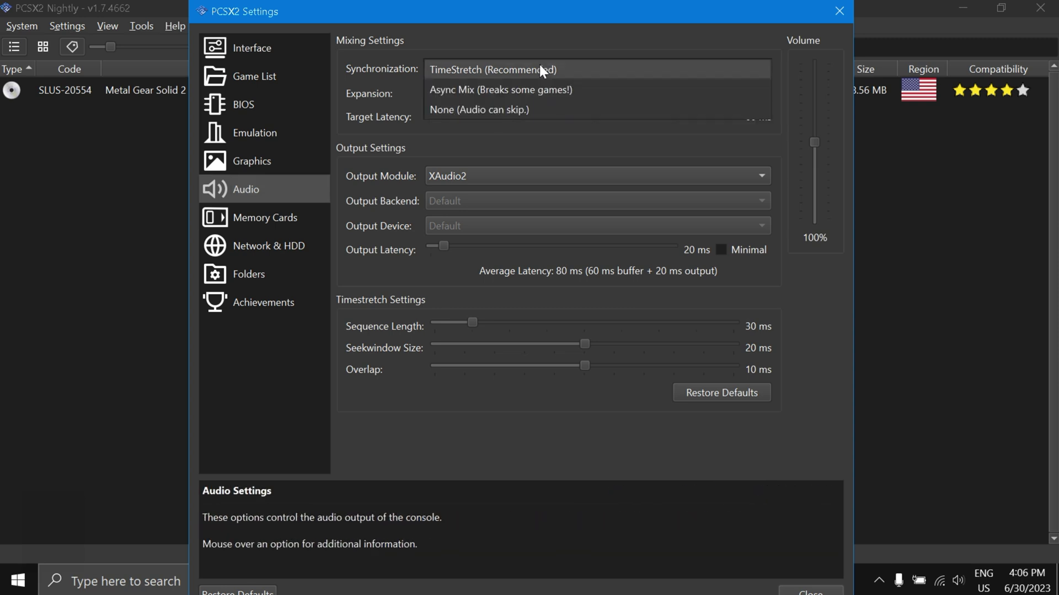
{"action": "left_click", "coordinate": [540, 66]}
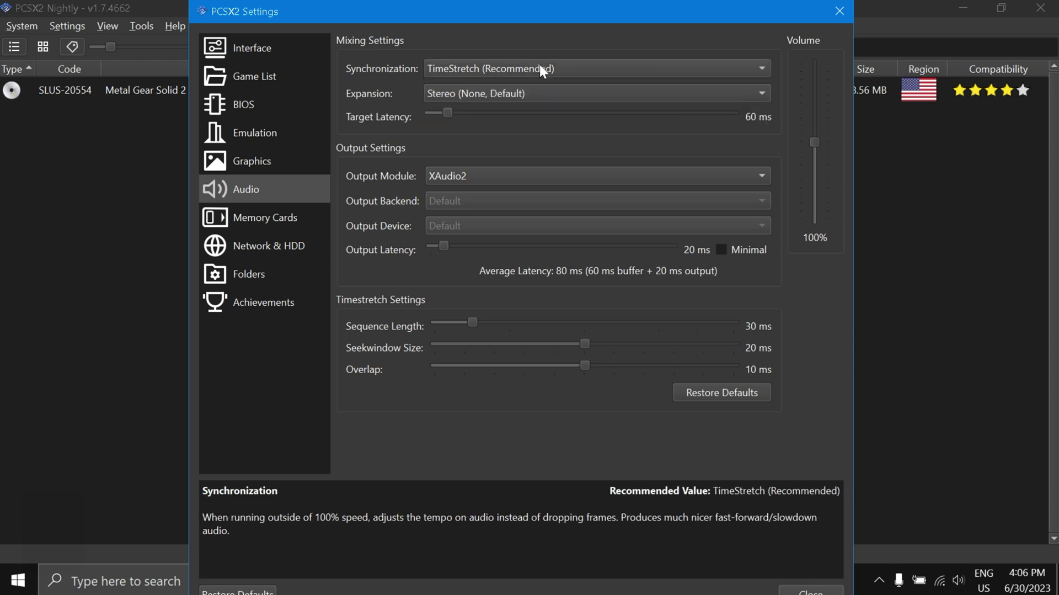
{"action": "left_click", "coordinate": [527, 95]}
{"action": "left_click", "coordinate": [527, 97]}
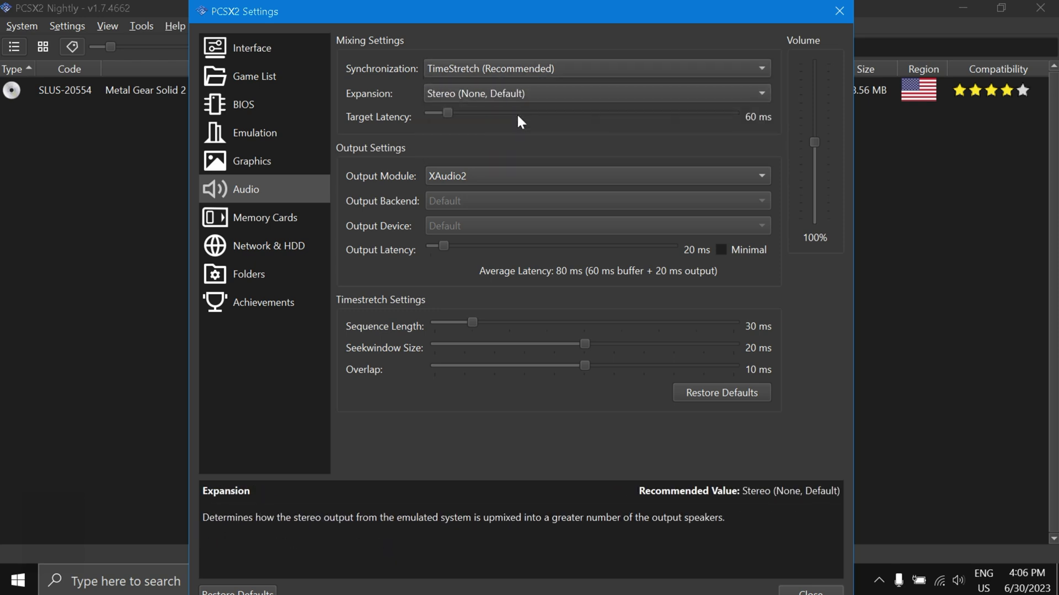
{"action": "left_click", "coordinate": [447, 177]}
{"action": "left_click", "coordinate": [447, 177]}
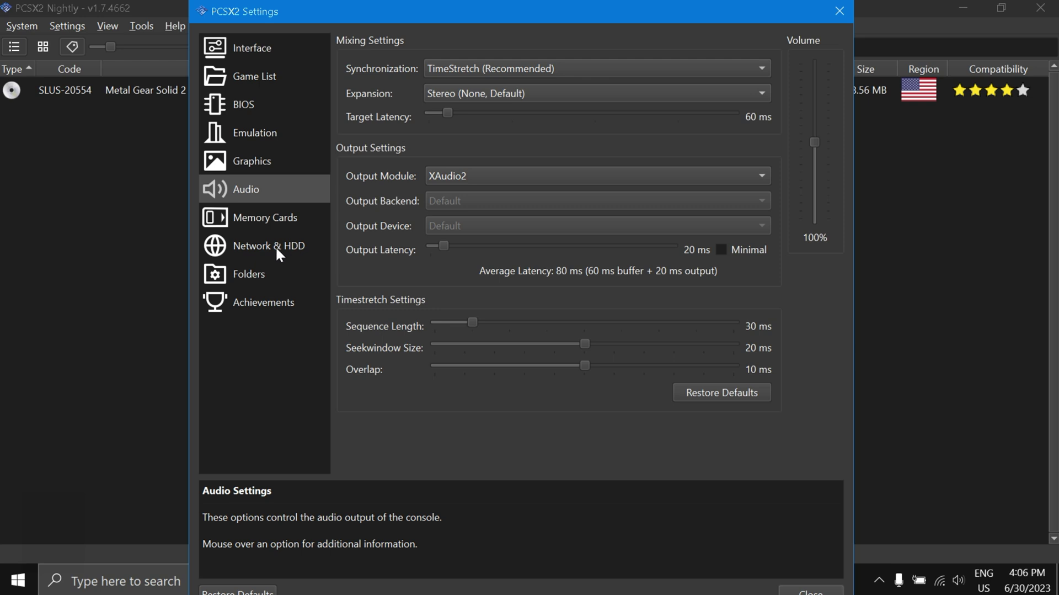
{"action": "left_click", "coordinate": [844, 16]}
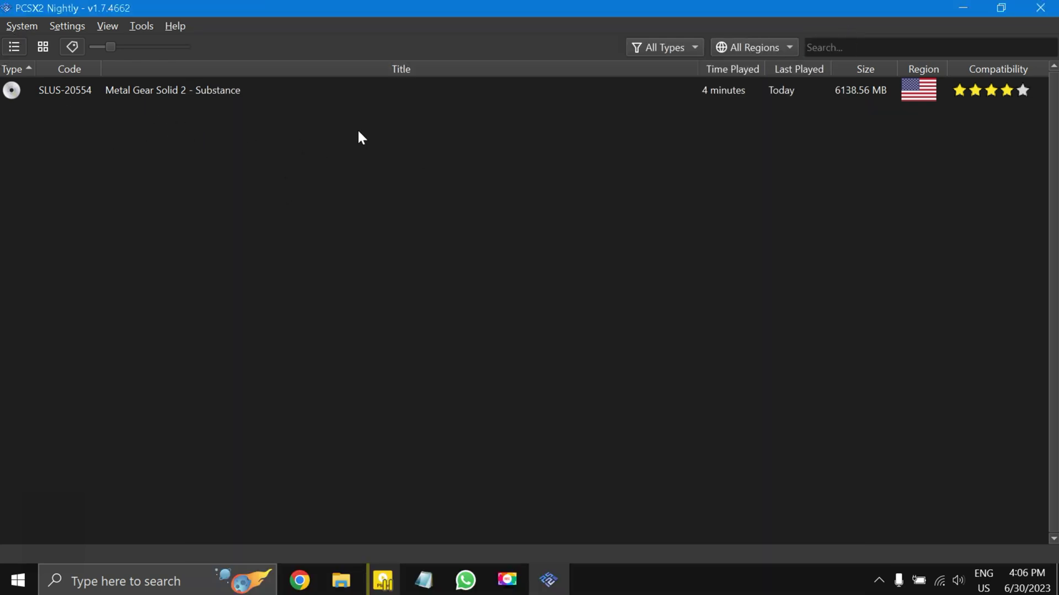
Try to start a game from a disc
{"action": "left_click", "coordinate": [18, 25]}
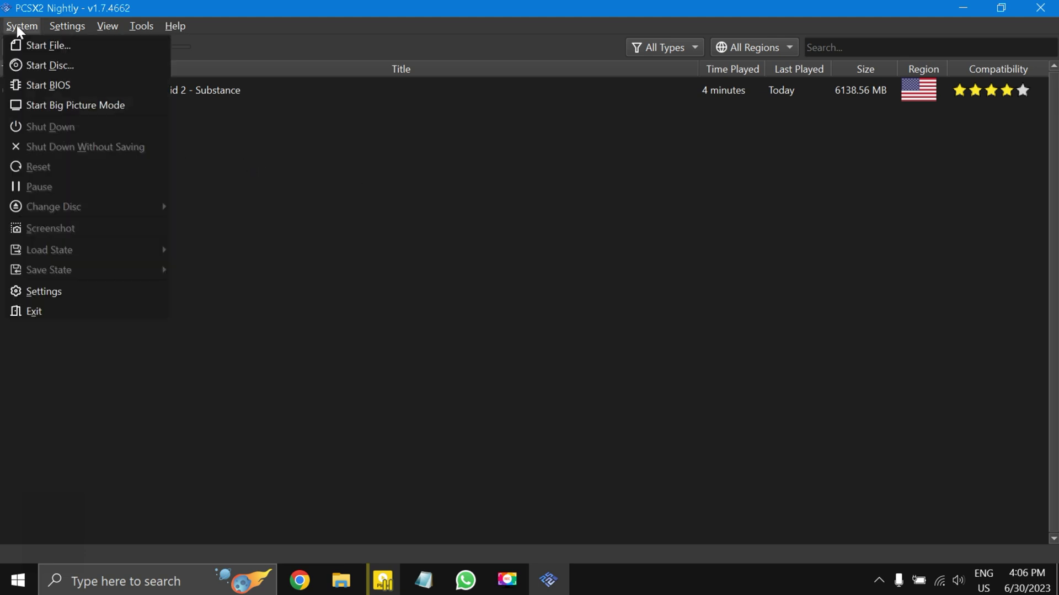
{"action": "left_click", "coordinate": [95, 71]}
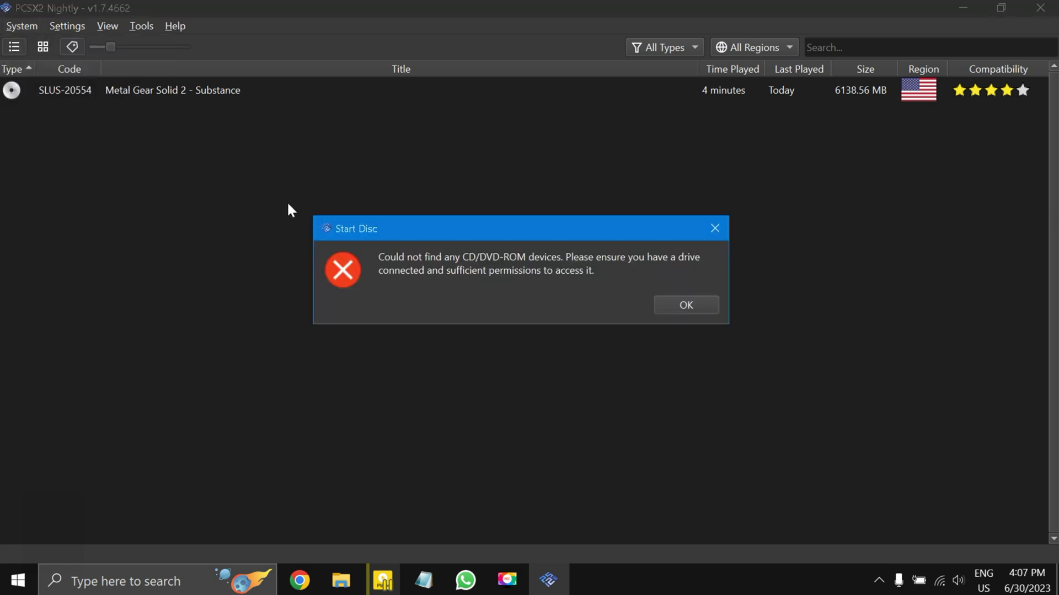
{"action": "left_click", "coordinate": [686, 304]}
Start the game file Metal Gear Solid 2 - Substance (USA).iso from the mgs2 folder on Local Disk (D:)
{"action": "left_click", "coordinate": [33, 26]}
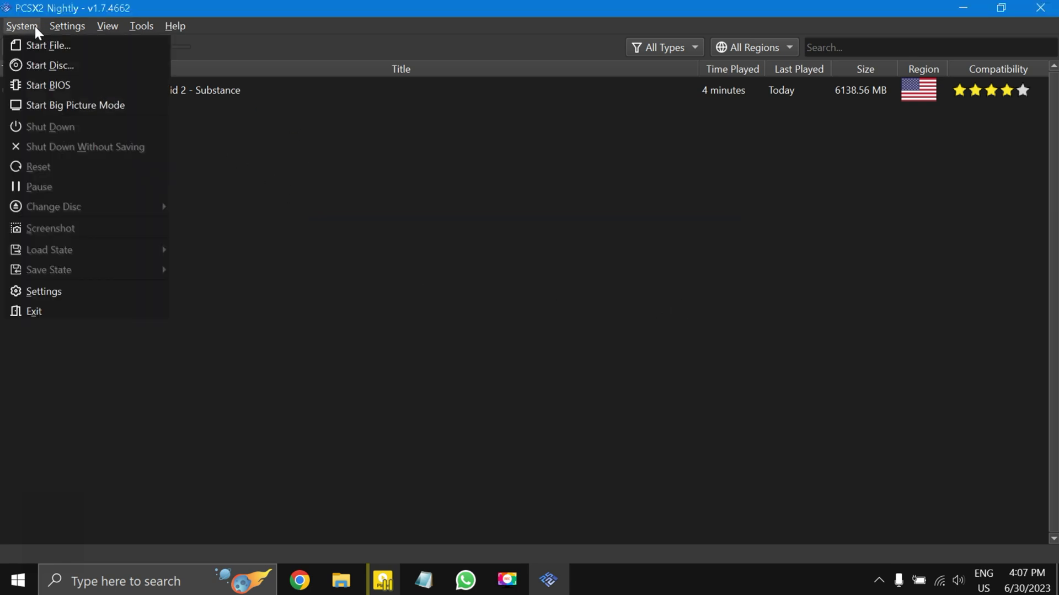
{"action": "left_click", "coordinate": [67, 49]}
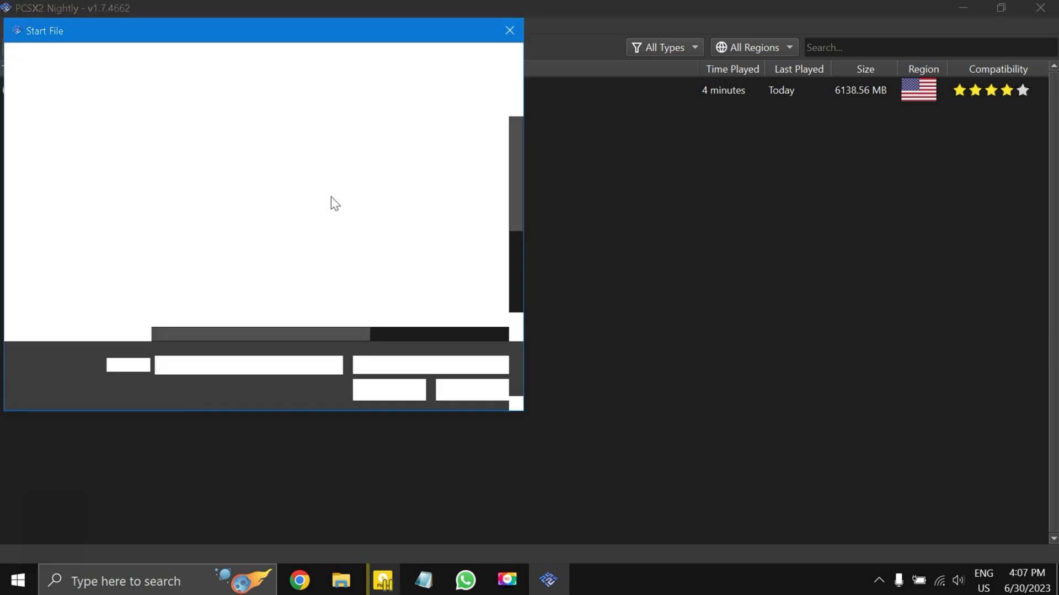
{"action": "scroll", "coordinate": [219, 193], "scroll_direction": "down", "scroll_amount": 2}
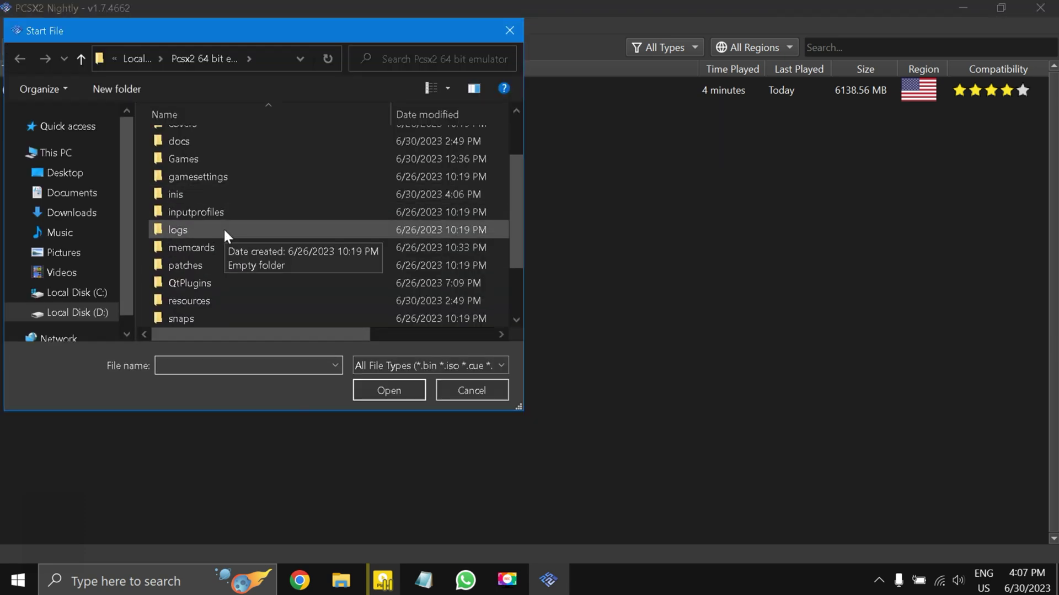
{"action": "scroll", "coordinate": [223, 227], "scroll_direction": "up", "scroll_amount": 2}
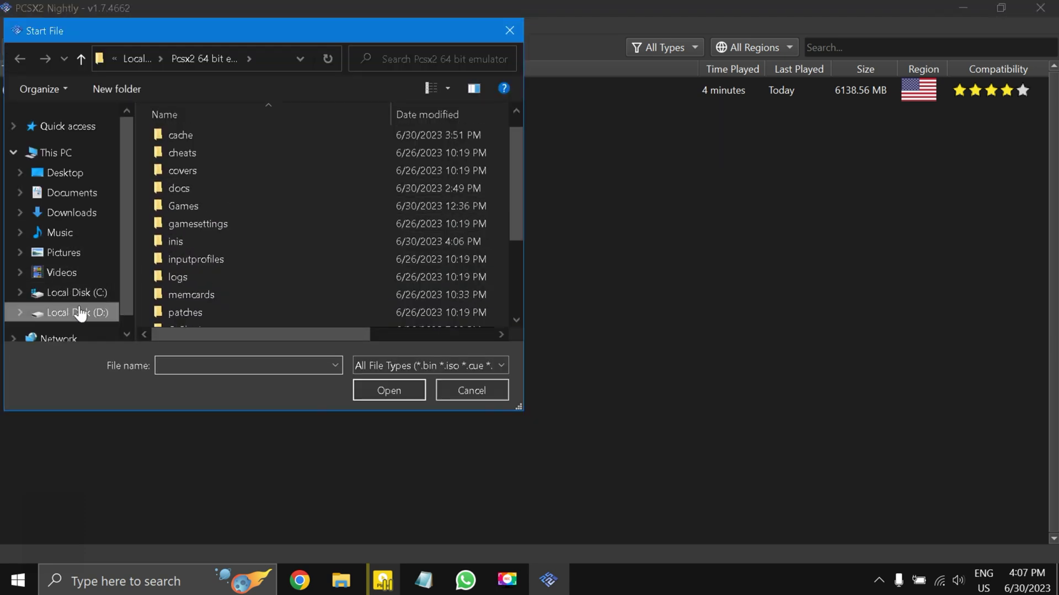
{"action": "left_click", "coordinate": [77, 312]}
{"action": "scroll", "coordinate": [235, 246], "scroll_direction": "up", "scroll_amount": 1}
{"action": "double_click", "coordinate": [220, 209]}
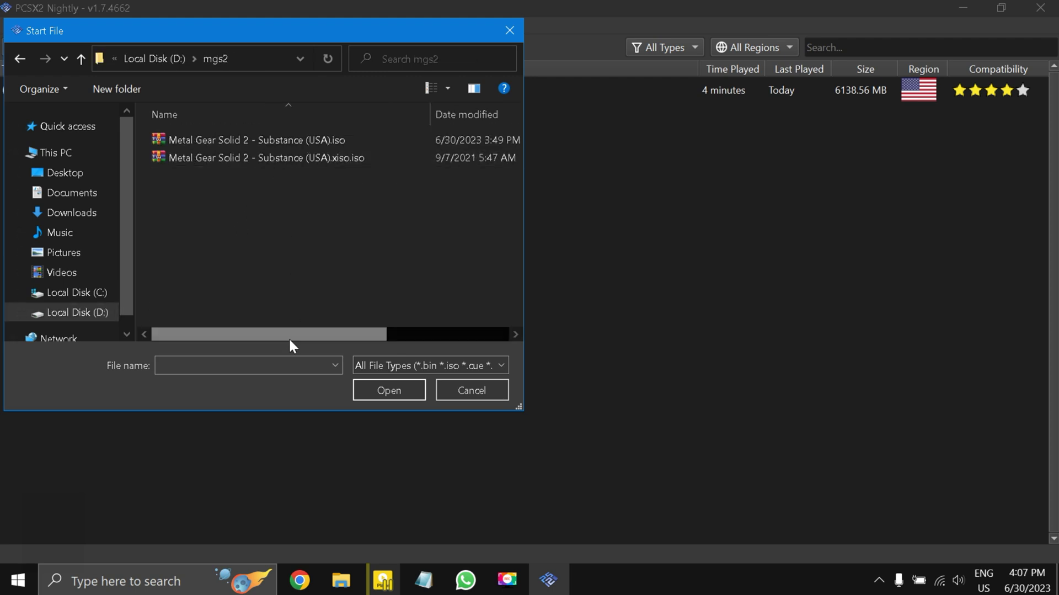
{"action": "left_click_drag", "start_coordinate": [289, 335], "coordinate": [249, 336]}
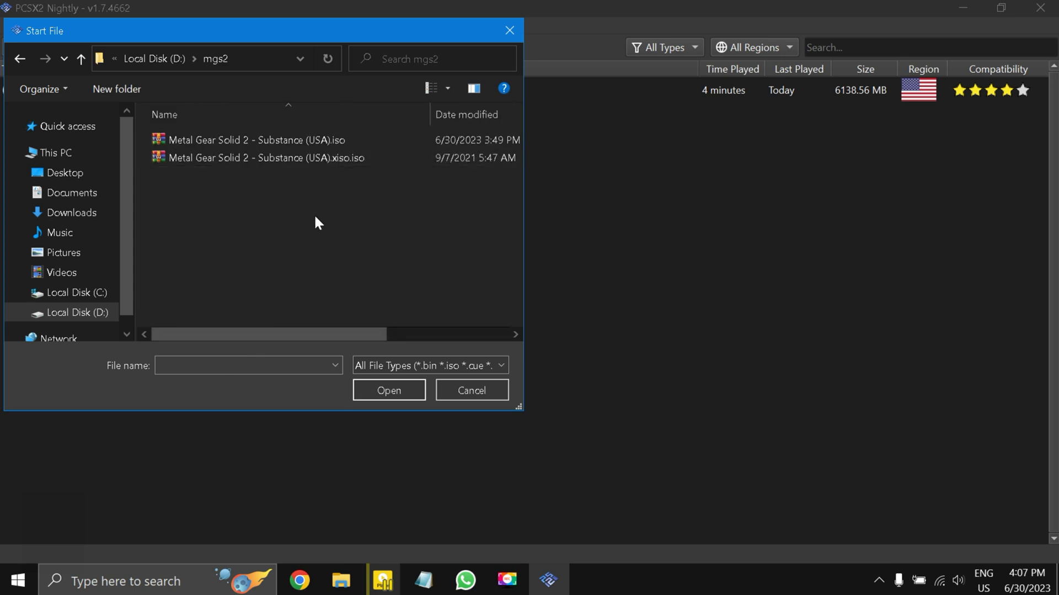
{"action": "double_click", "coordinate": [336, 141]}
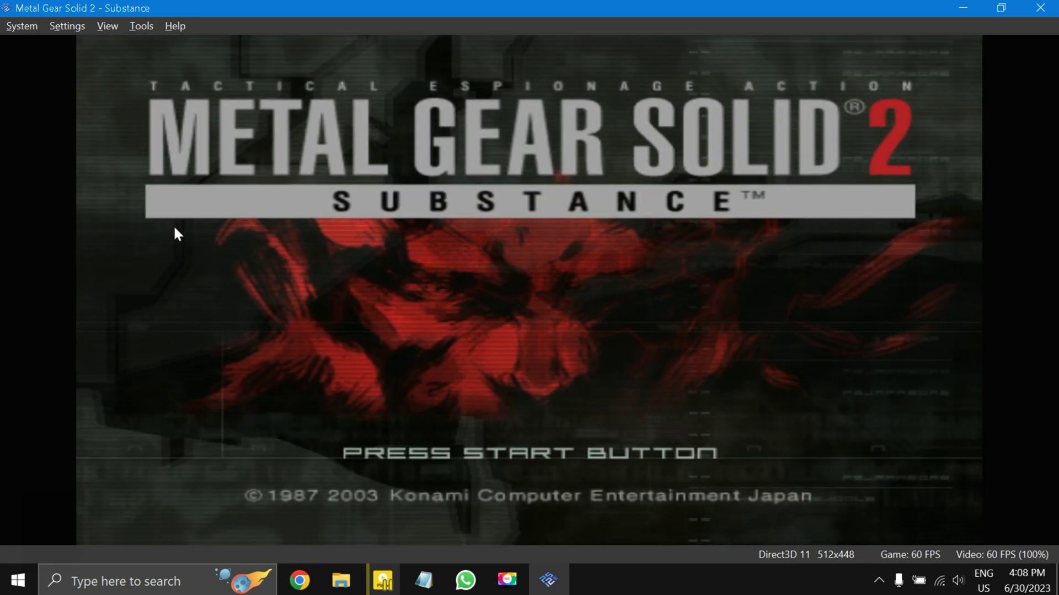
Start a new Tanker-Plant game at the Normal difficulty level from the title screen
{"action": "key", "text": "Return"}
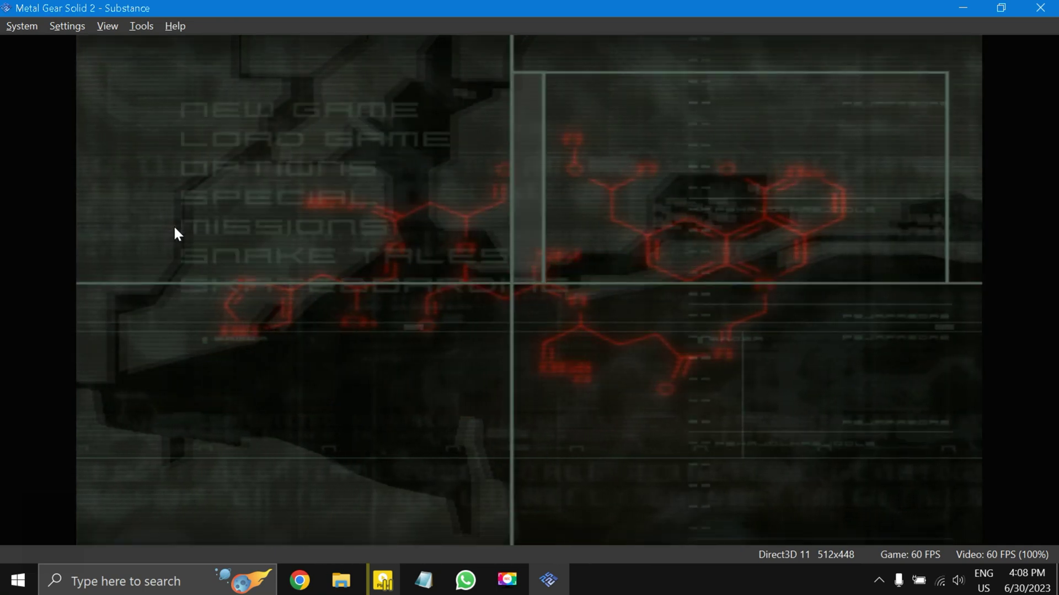
{"action": "key", "text": "Return"}
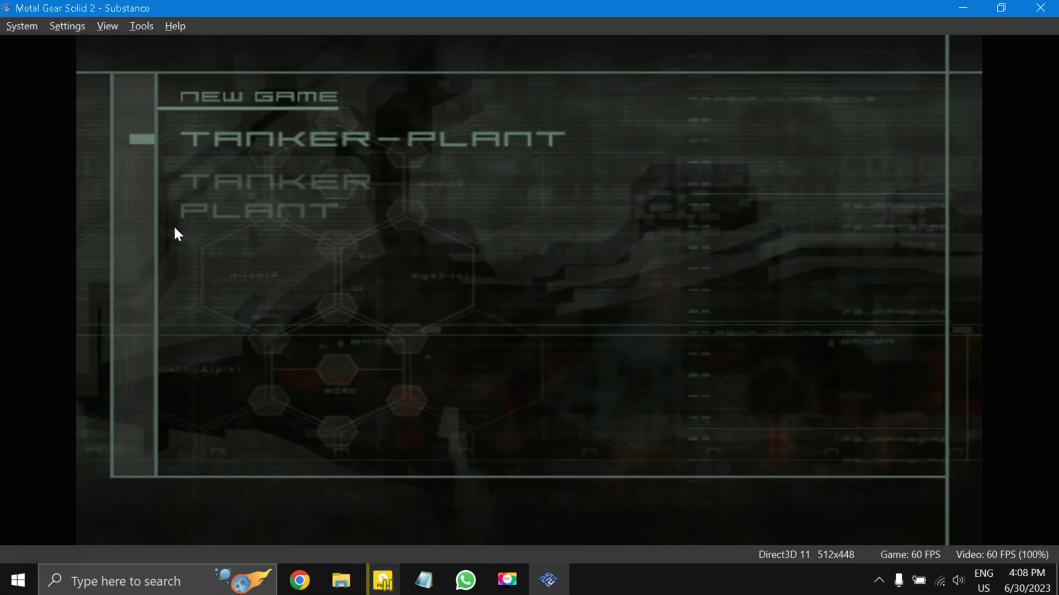
{"action": "key", "text": "Return"}
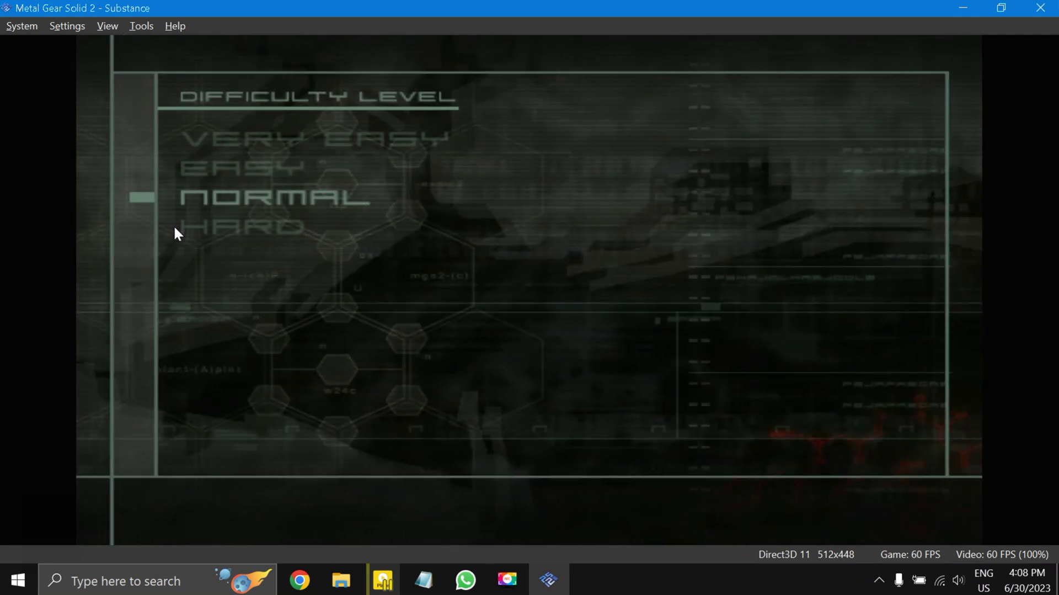
{"action": "key", "text": "Return"}
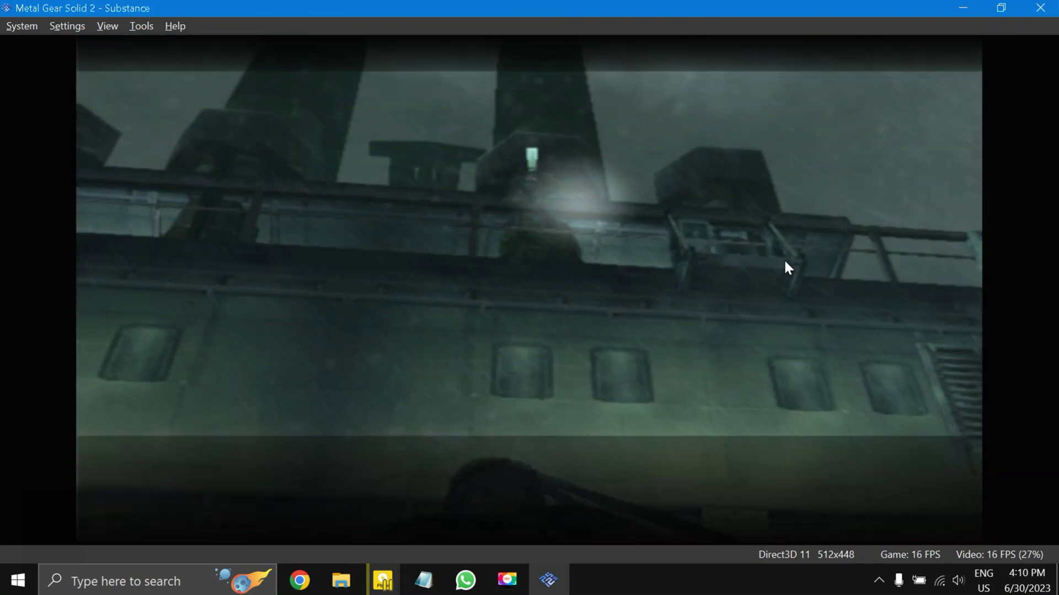
Close the emulator and shut down the virtual machine without saving the state for resume
{"action": "left_click", "coordinate": [1040, 10]}
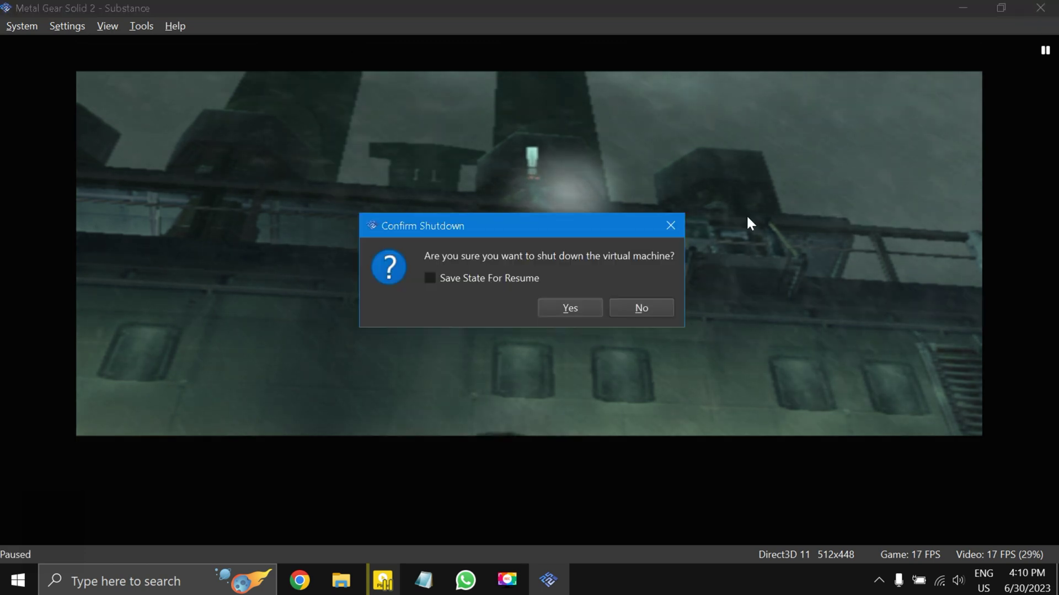
{"action": "left_click", "coordinate": [593, 312]}
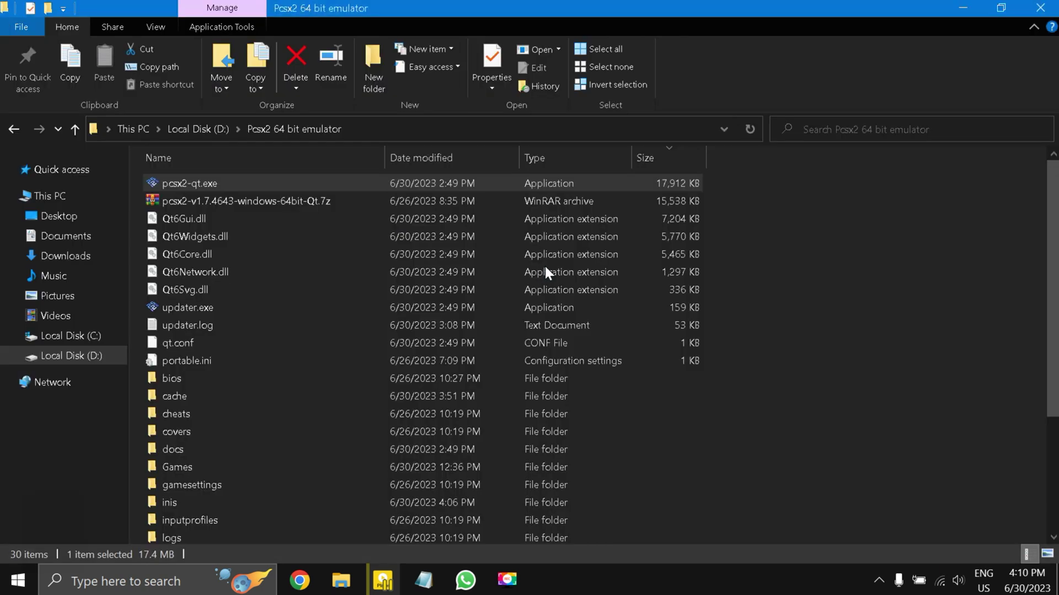